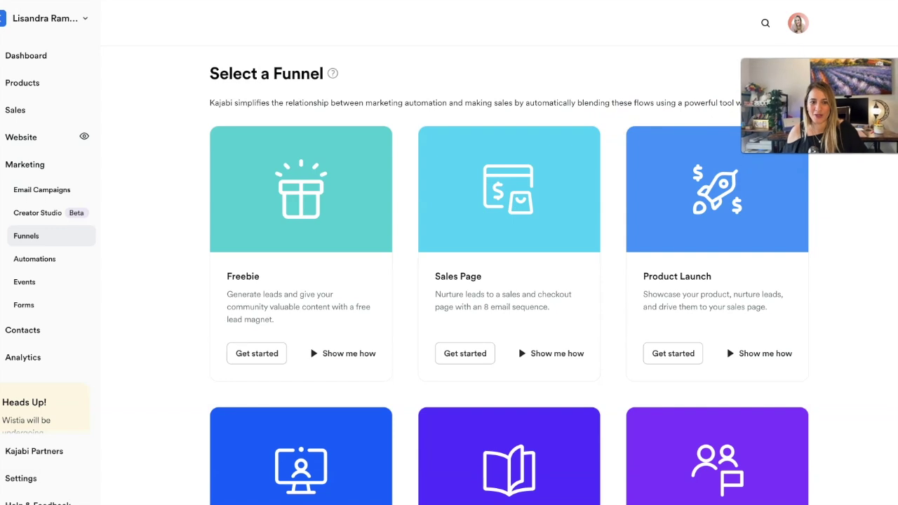
# - Review the available funnel templates, from Freebie and Sales Page through to Simple Sales Page and Blank
pyautogui.scroll(-1, 580, 137)
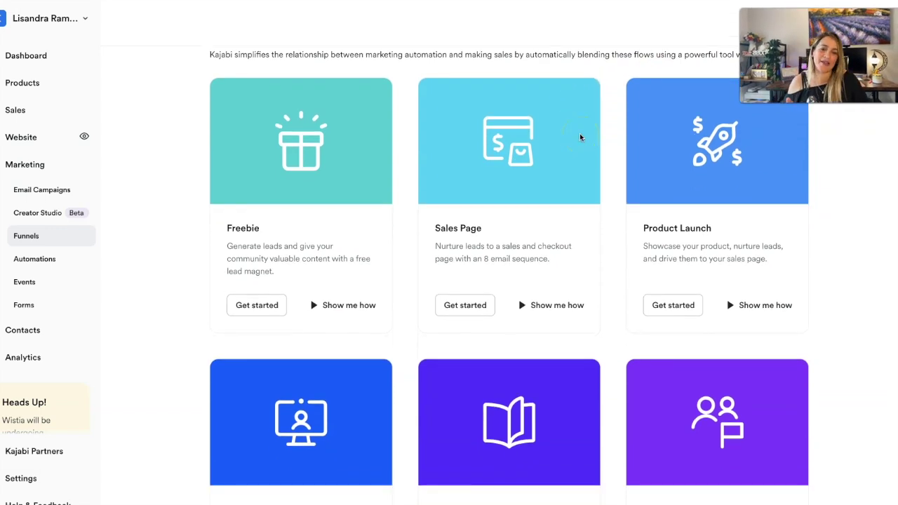
pyautogui.scroll(-1, 581, 137)
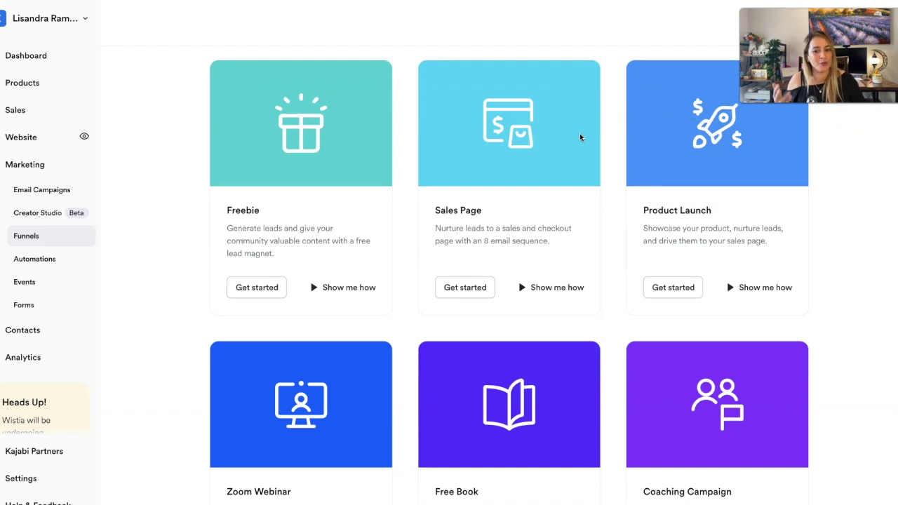
pyautogui.scroll(-1, 580, 137)
pyautogui.scroll(-1, 580, 137)
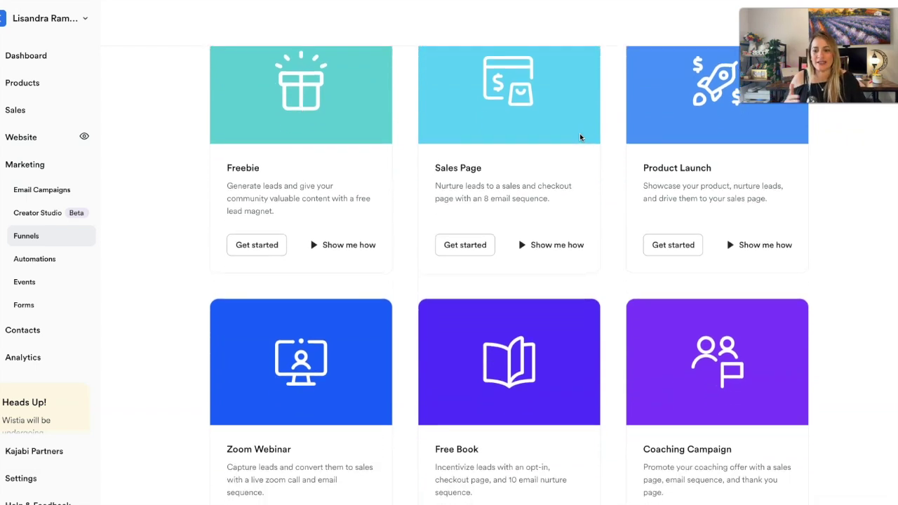
pyautogui.scroll(-8, 579, 137)
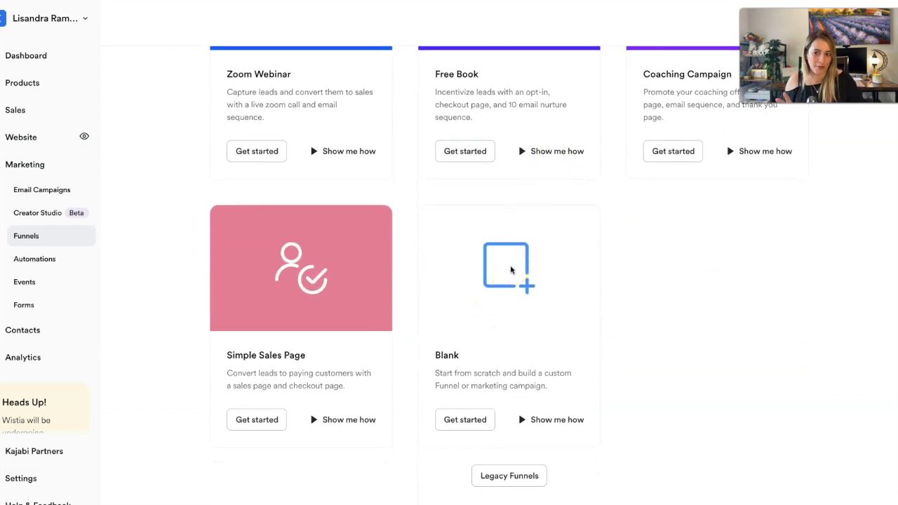
pyautogui.scroll(9, 512, 270)
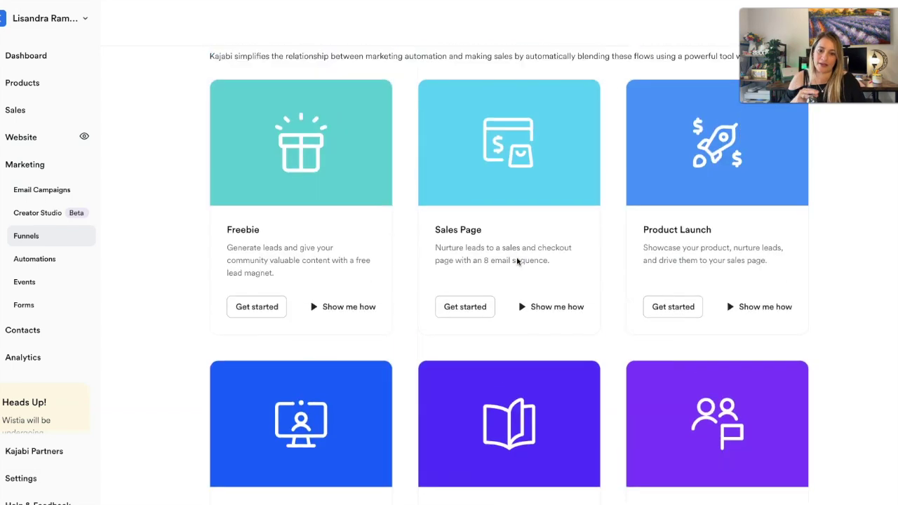
pyautogui.scroll(-5, 516, 261)
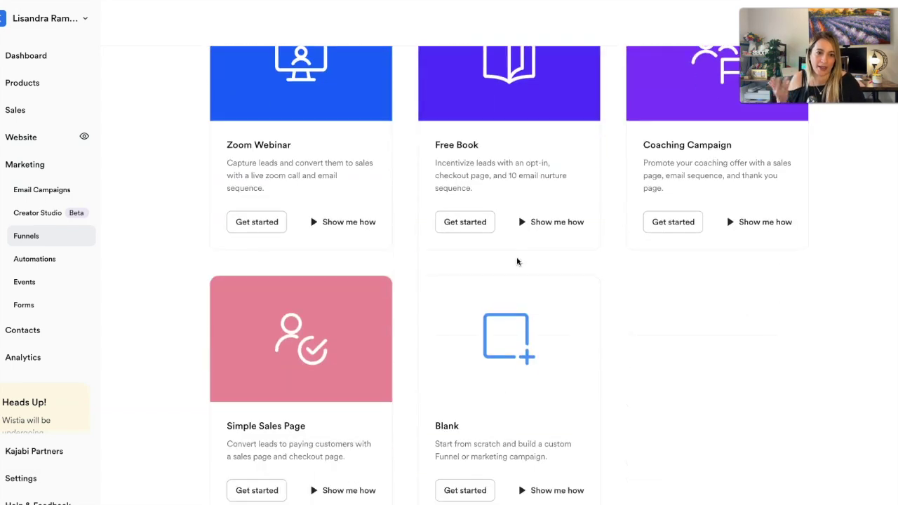
pyautogui.scroll(-1, 517, 262)
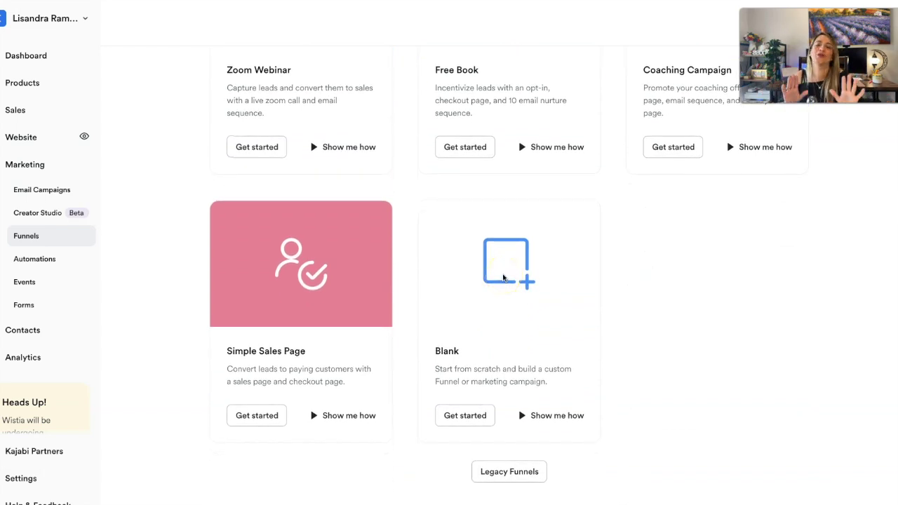
pyautogui.scroll(7, 505, 278)
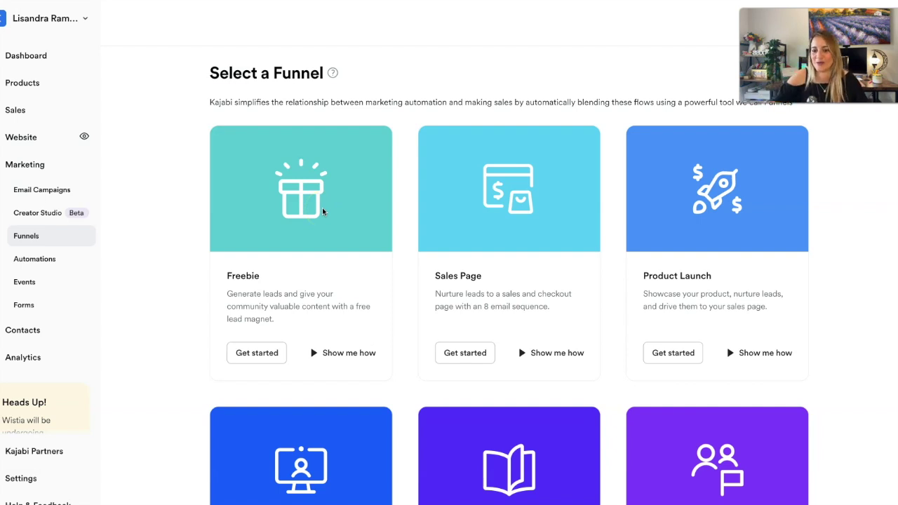
# - Create a Freebie funnel titled "8 esenciales para ser más productiva" with the "LM- Priorizar lo +" PDF from Downloads attached
pyautogui.click(261, 354)
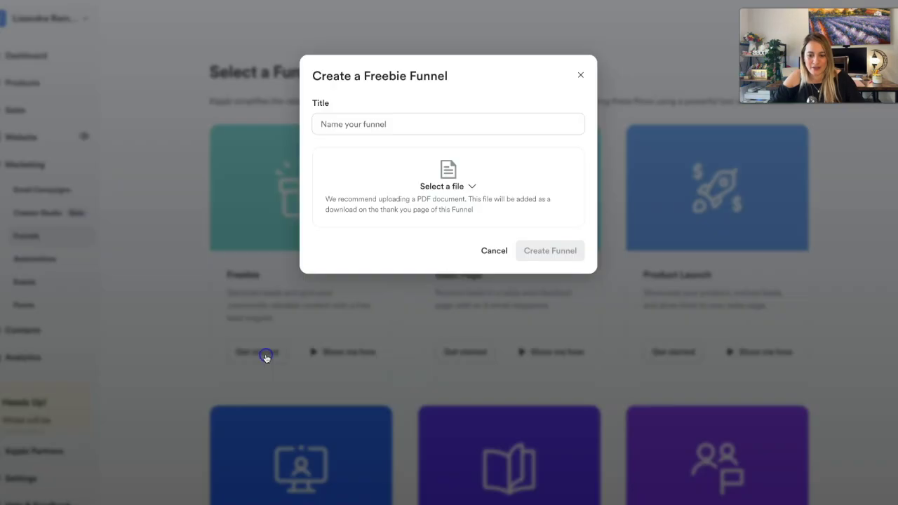
pyautogui.click(420, 120)
pyautogui.write('8 esenciales para ser más productiva')
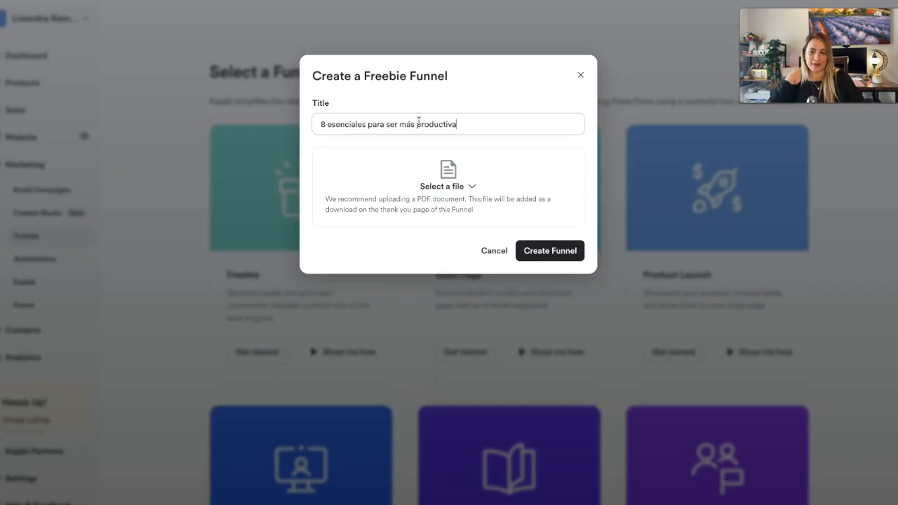
pyautogui.click(473, 189)
pyautogui.click(351, 246)
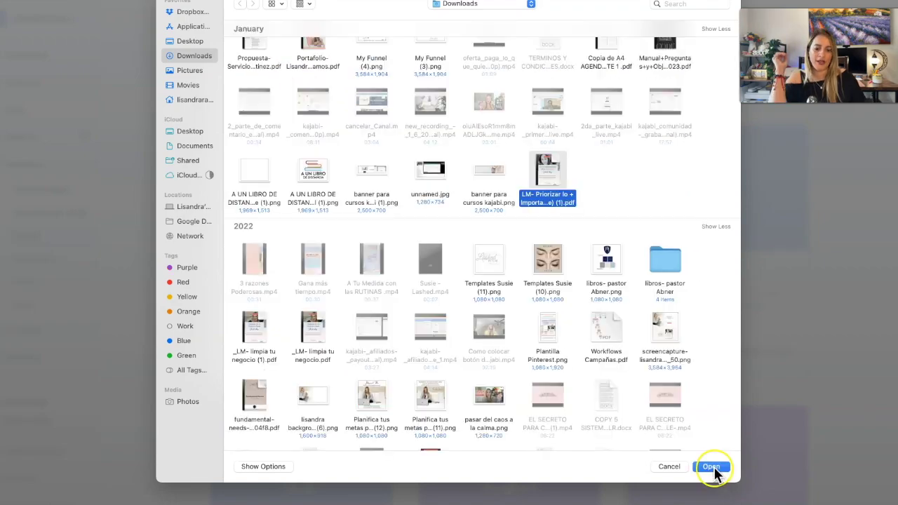
pyautogui.click(712, 463)
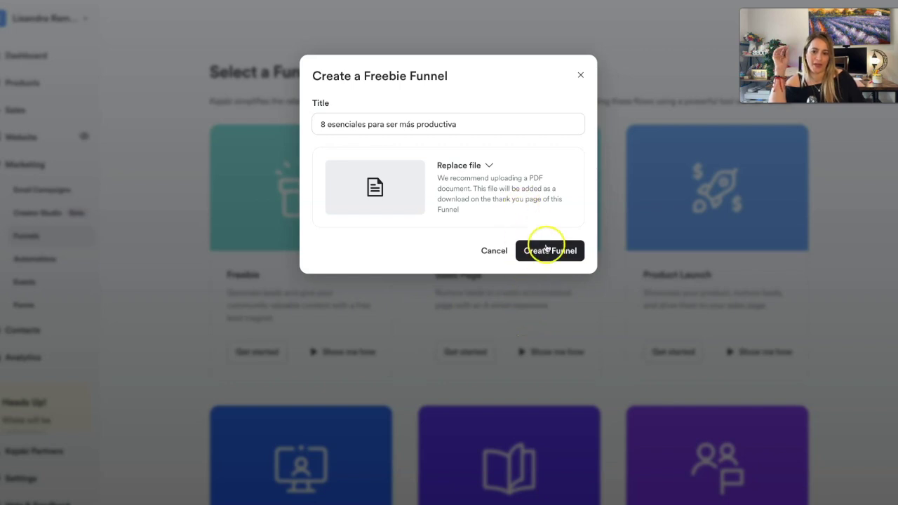
pyautogui.click(551, 251)
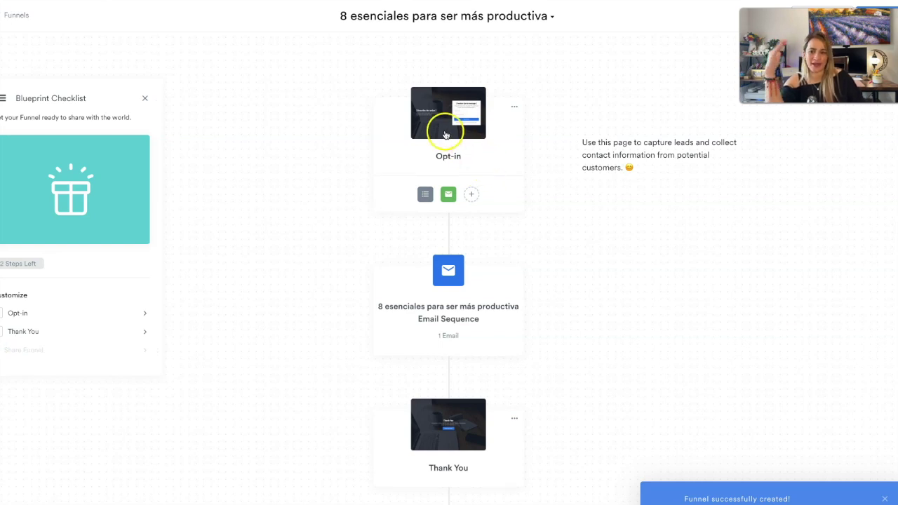
# - Examine the funnel's flow: the Opt-in page with its form and automation, the email sequence and the Thank You page
pyautogui.scroll(-3, 459, 203)
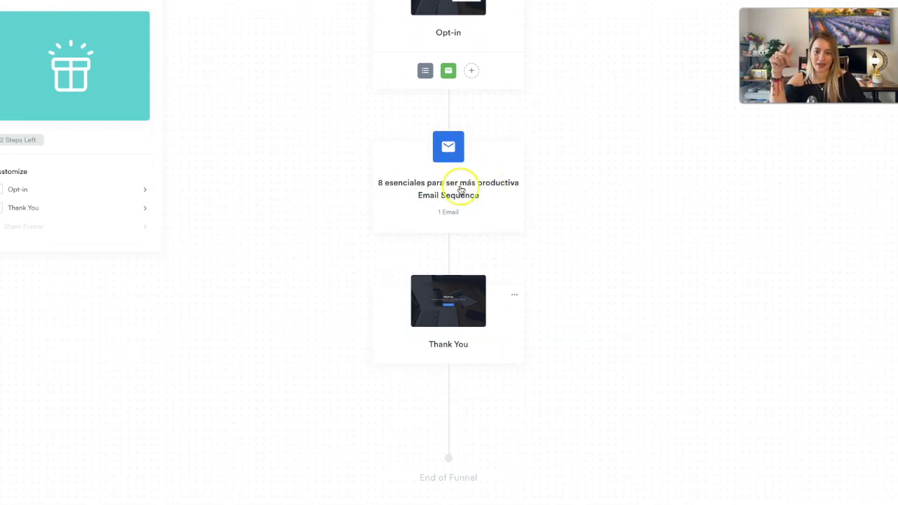
pyautogui.scroll(-1, 480, 246)
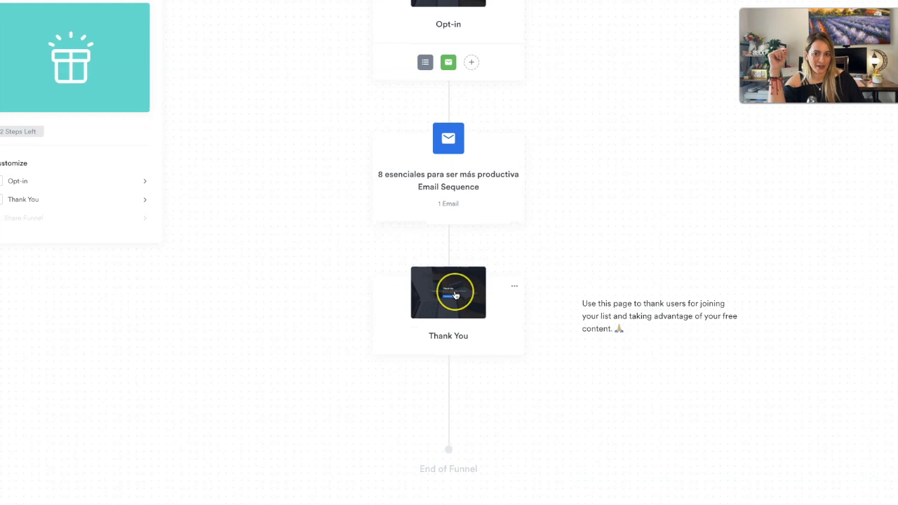
pyautogui.scroll(3, 448, 288)
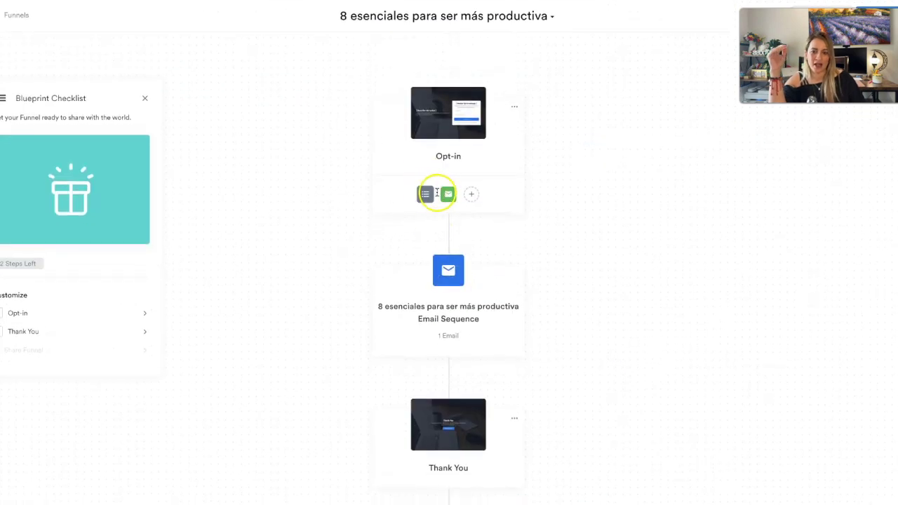
pyautogui.moveTo(447, 194)
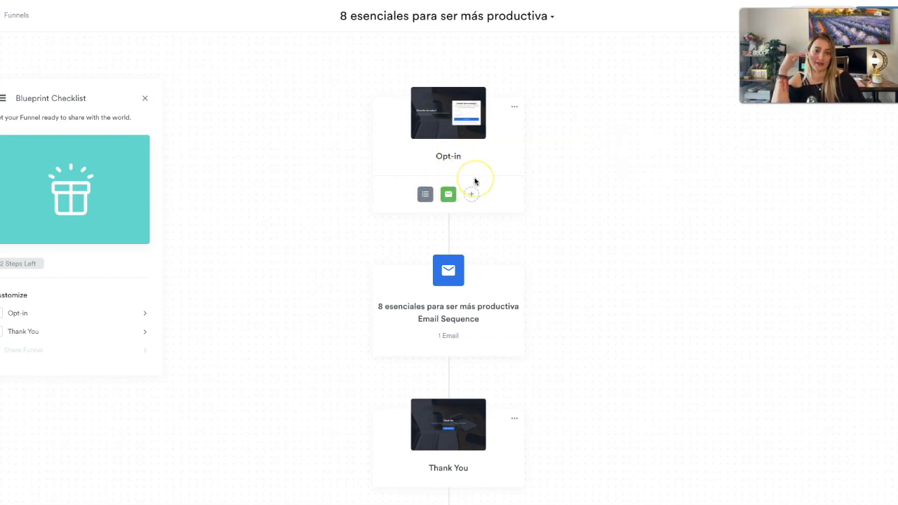
pyautogui.moveTo(441, 118)
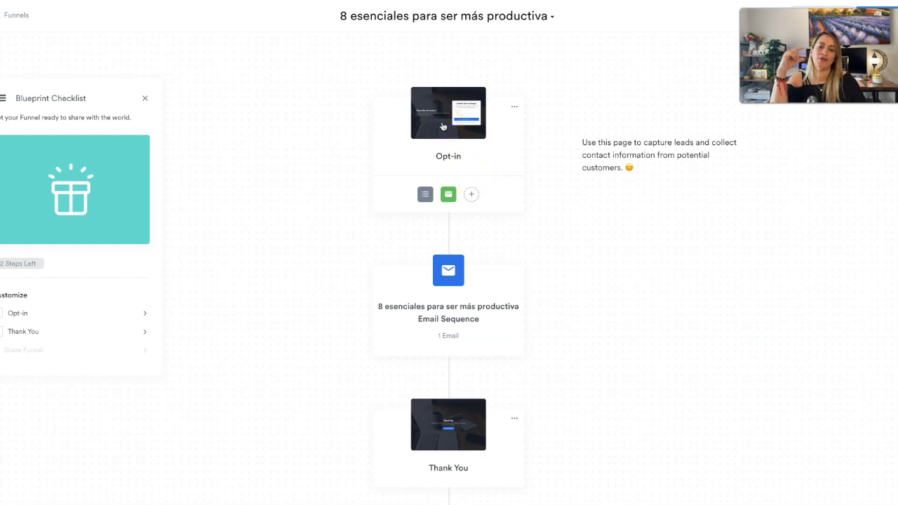
pyautogui.click(426, 196)
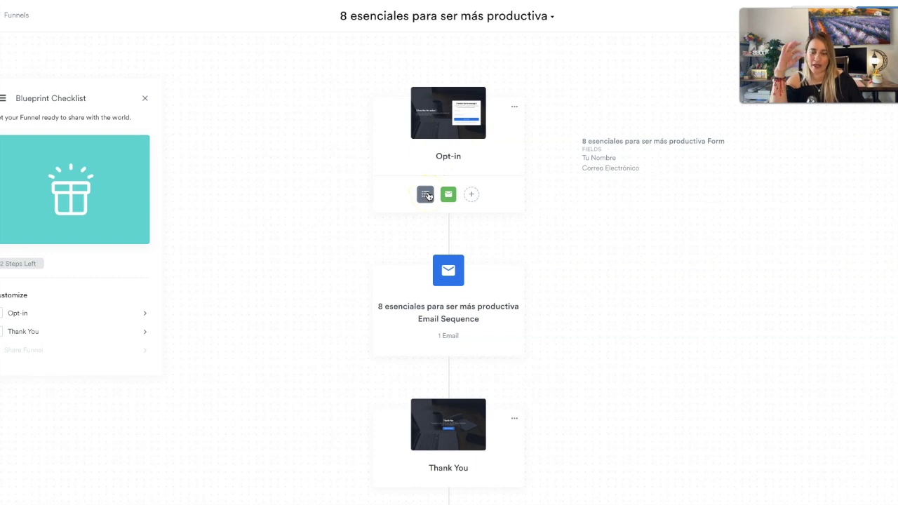
pyautogui.click(449, 193)
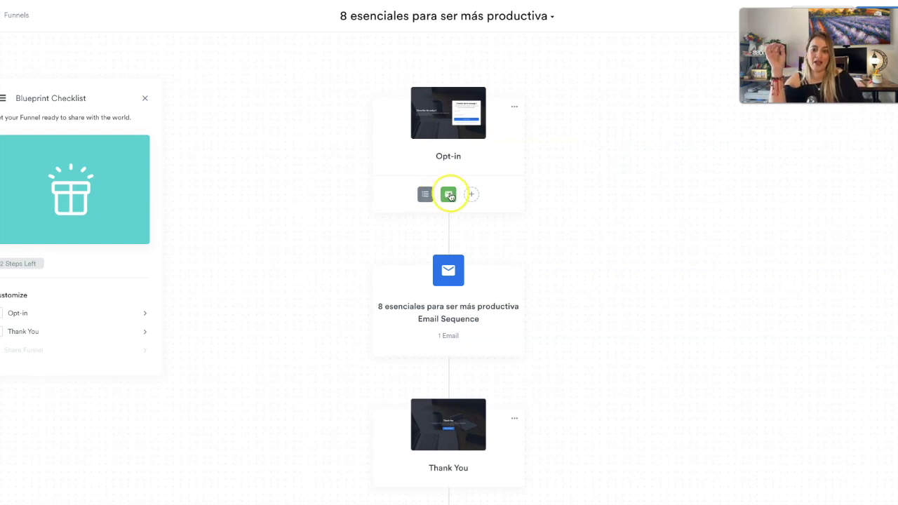
pyautogui.click(441, 212)
pyautogui.moveTo(456, 200)
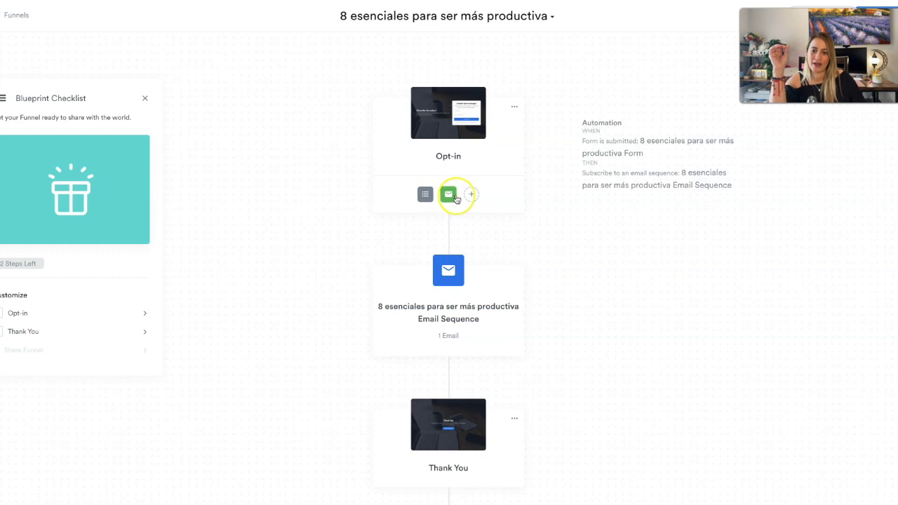
pyautogui.moveTo(452, 140)
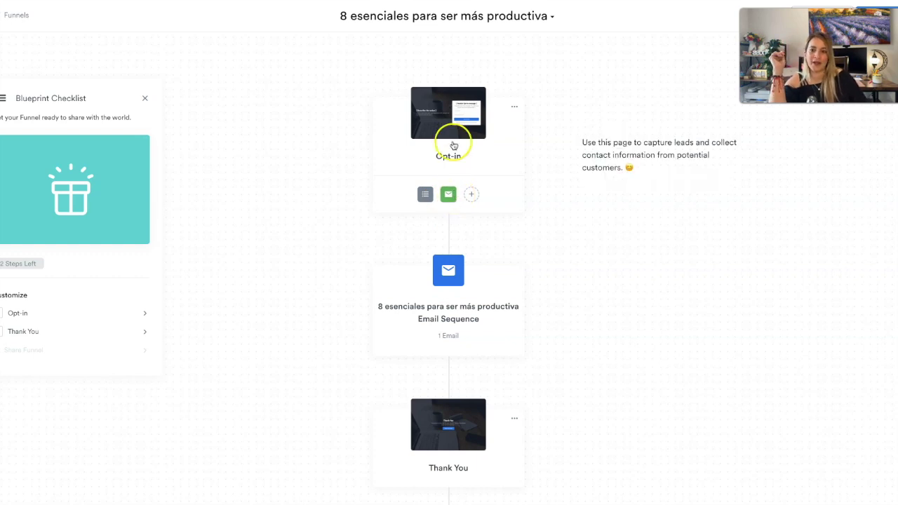
# - Open the Opt-in page for editing and bring up the background settings of its Hero with Form section
pyautogui.click(443, 124)
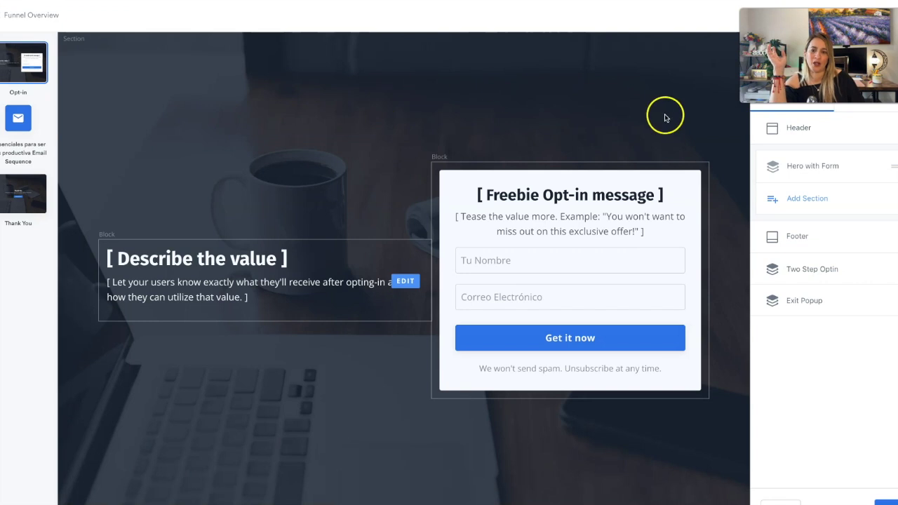
pyautogui.click(806, 166)
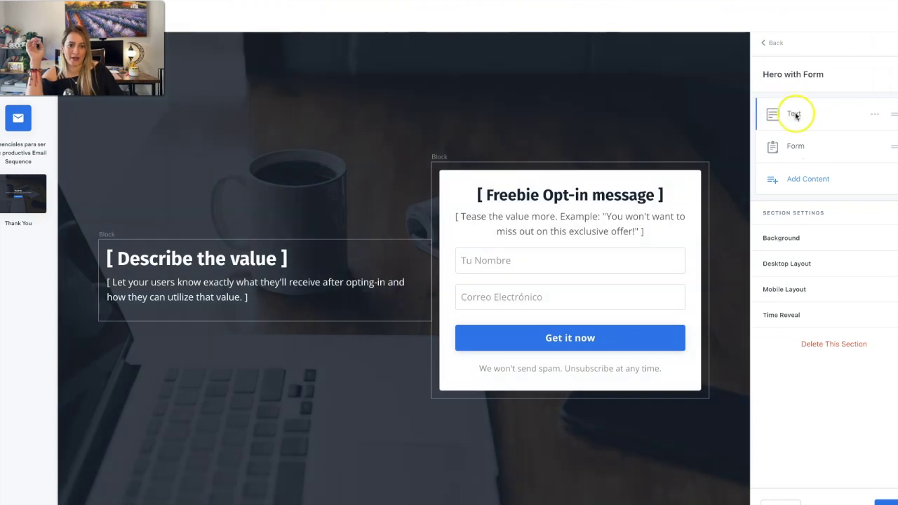
pyautogui.click(655, 88)
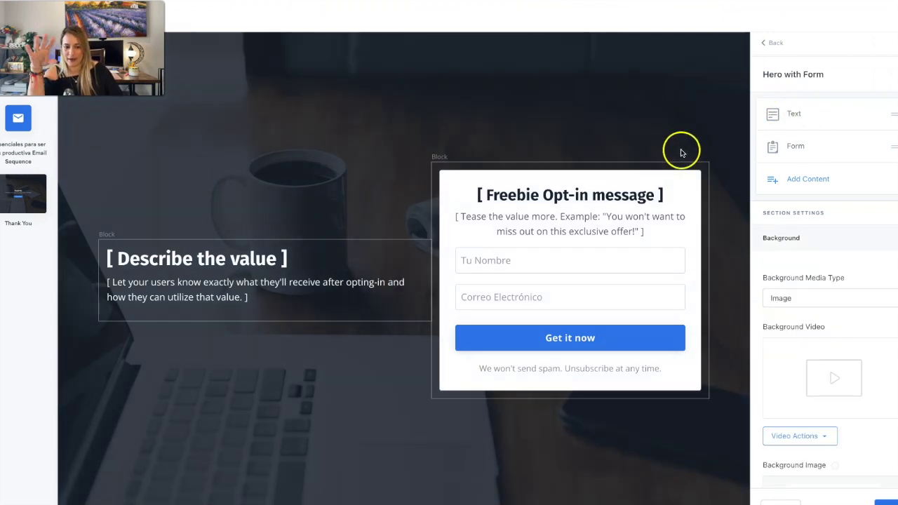
pyautogui.scroll(-3, 877, 239)
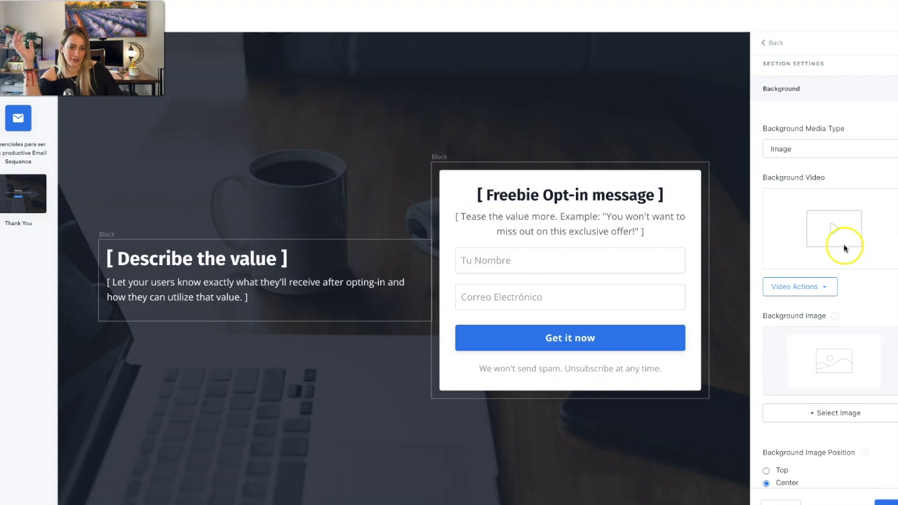
pyautogui.scroll(-3, 845, 252)
pyautogui.scroll(2, 851, 280)
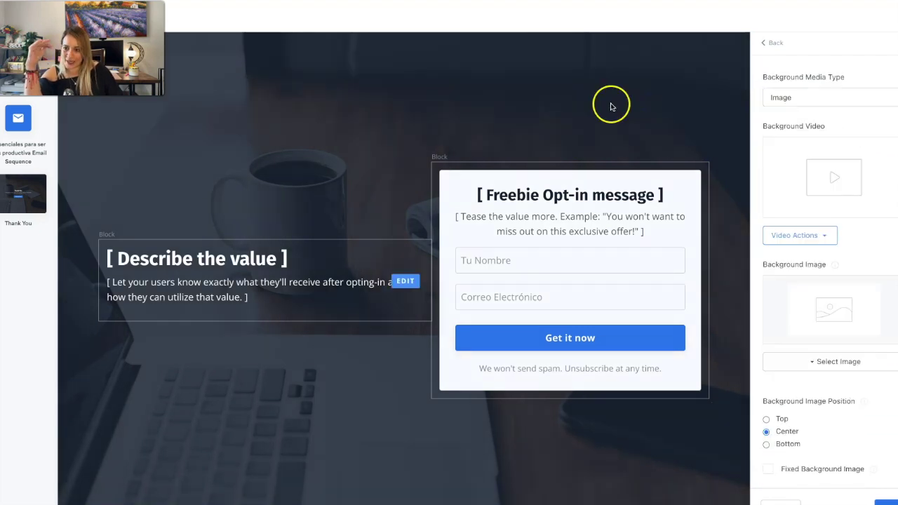
pyautogui.scroll(5, 873, 151)
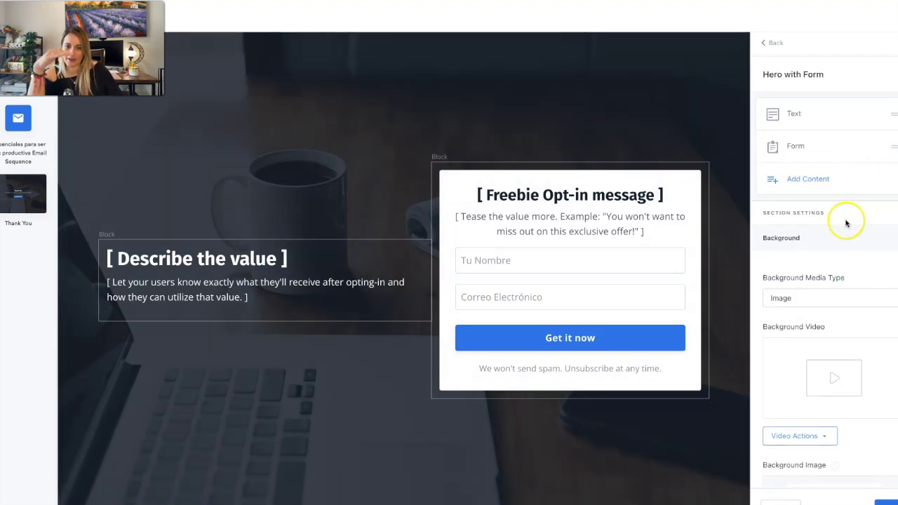
pyautogui.scroll(-6, 847, 225)
pyautogui.scroll(-3, 851, 231)
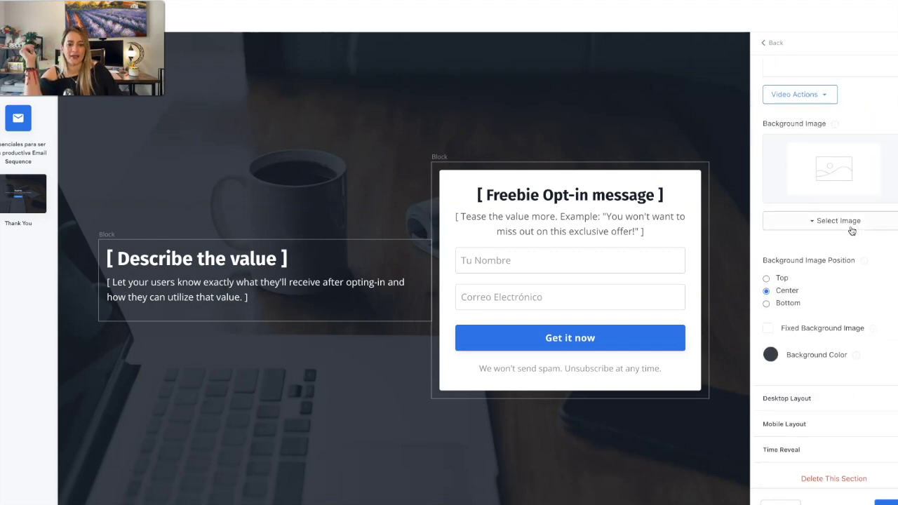
# - Set the Hero with Form section's background to the recent image of a woman raising her arm beside a pale pink area
pyautogui.click(845, 226)
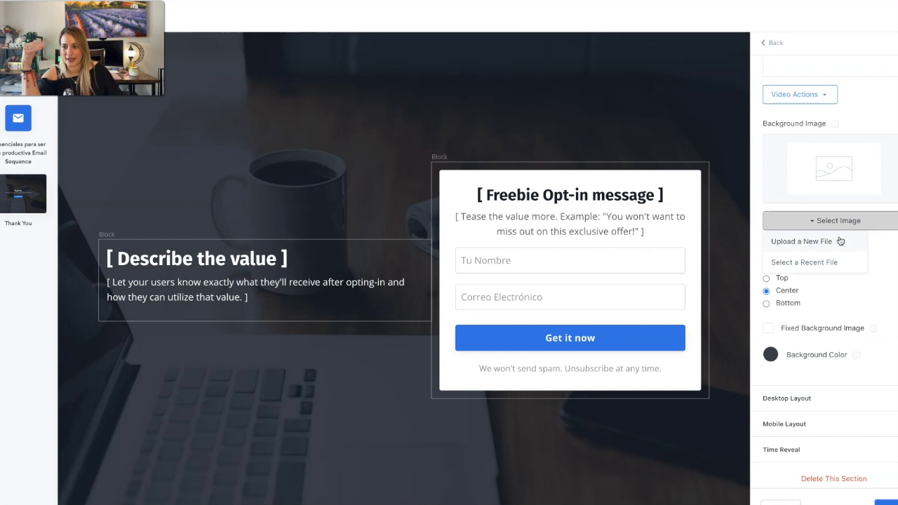
pyautogui.click(798, 261)
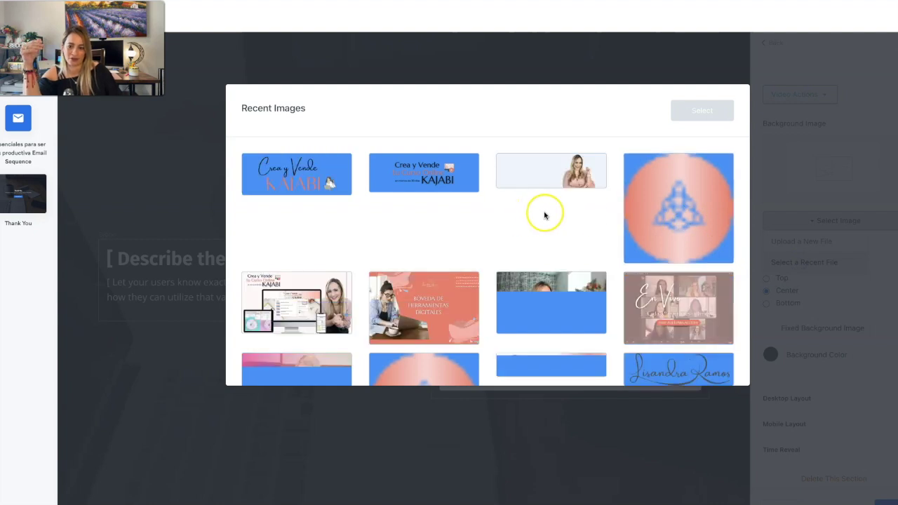
pyautogui.scroll(-10, 546, 216)
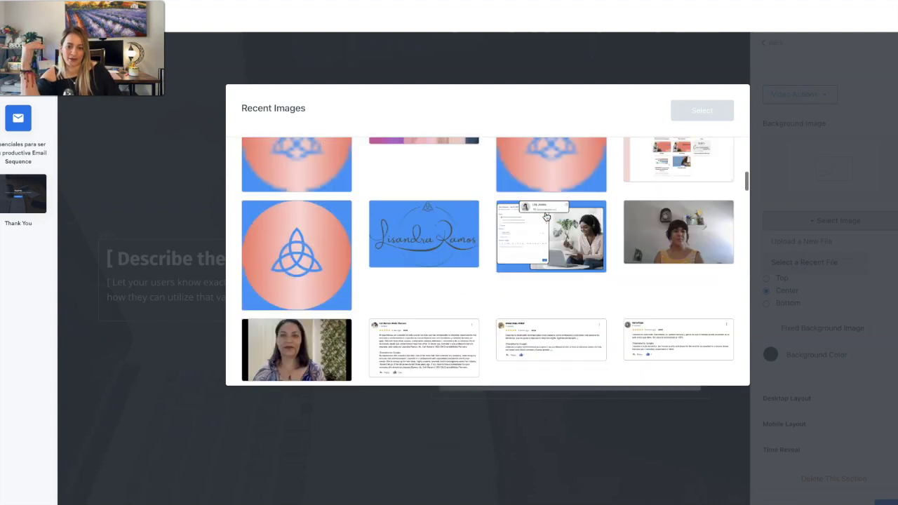
pyautogui.scroll(-4, 545, 215)
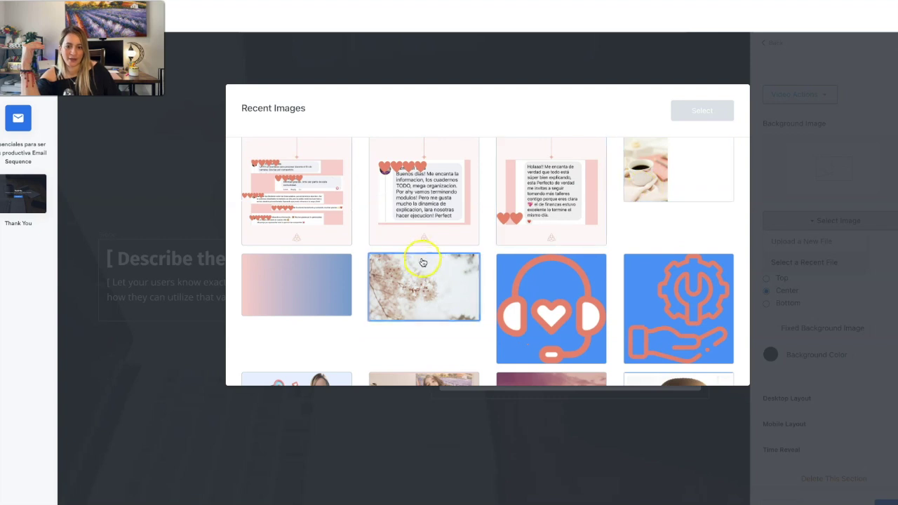
pyautogui.click(419, 256)
pyautogui.click(701, 110)
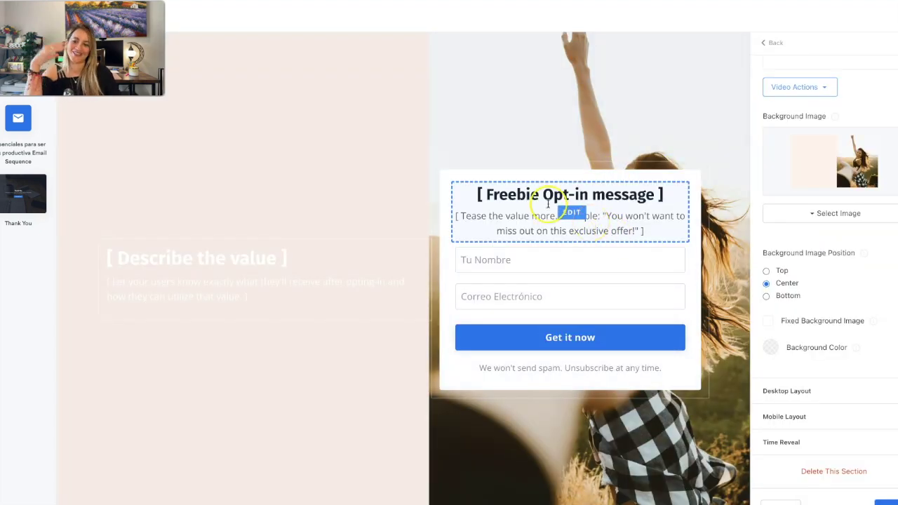
pyautogui.click(496, 202)
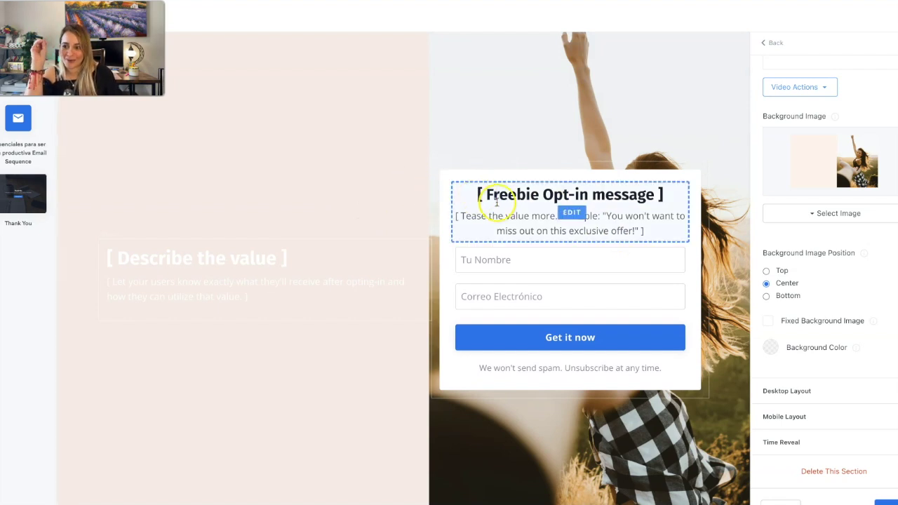
# - Delete the Text block from the Hero with Form section, leaving only the form
pyautogui.scroll(5, 818, 217)
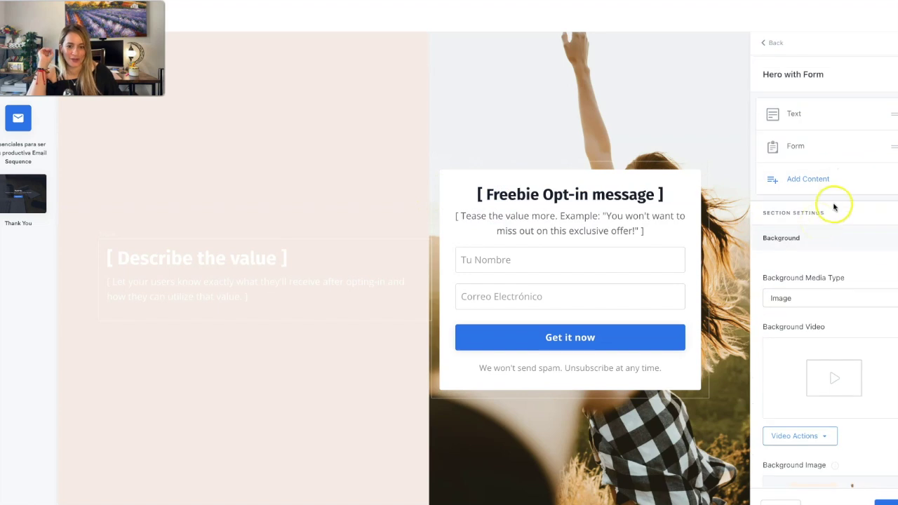
pyautogui.click(775, 114)
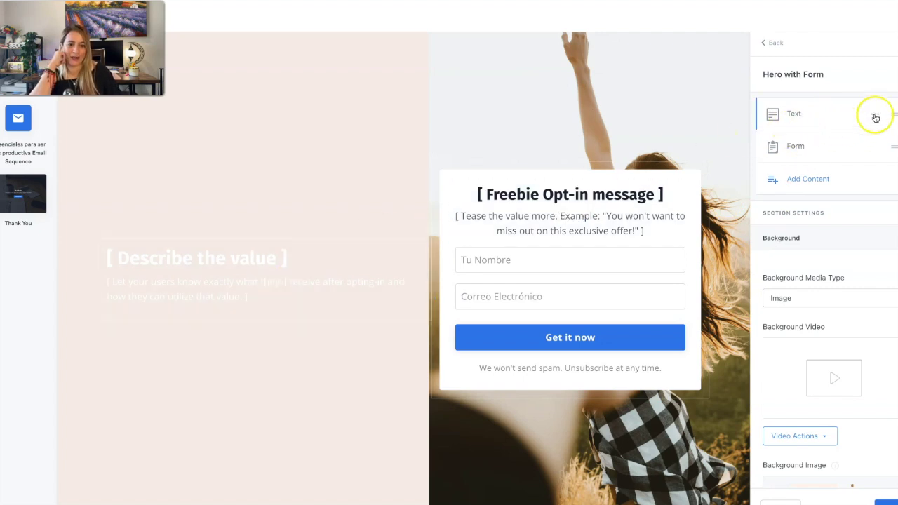
pyautogui.click(874, 115)
pyautogui.click(820, 194)
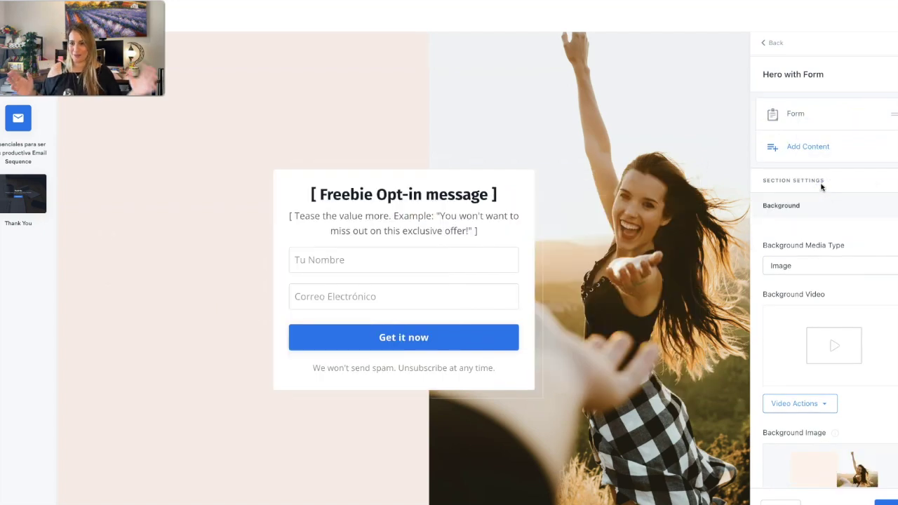
# - Add a Custom Code block with its placeholder code below the form in the Hero with Form section
pyautogui.click(819, 164)
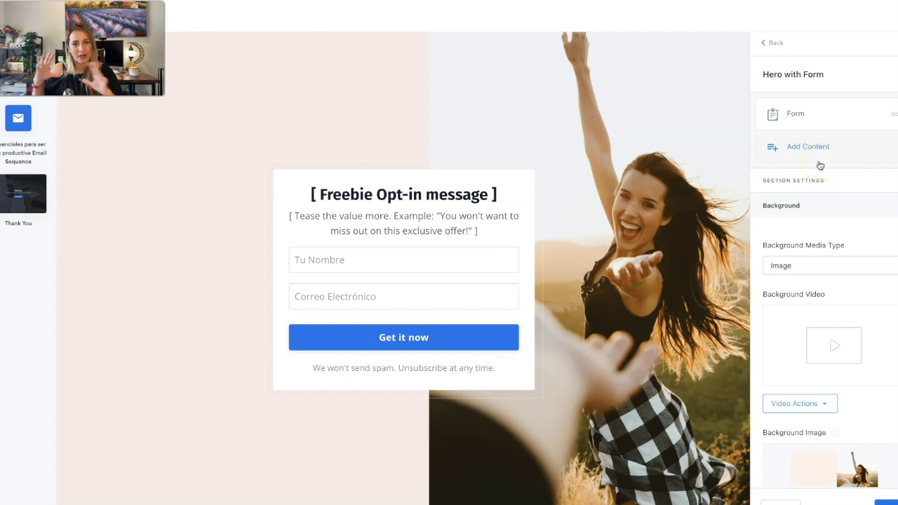
pyautogui.click(816, 152)
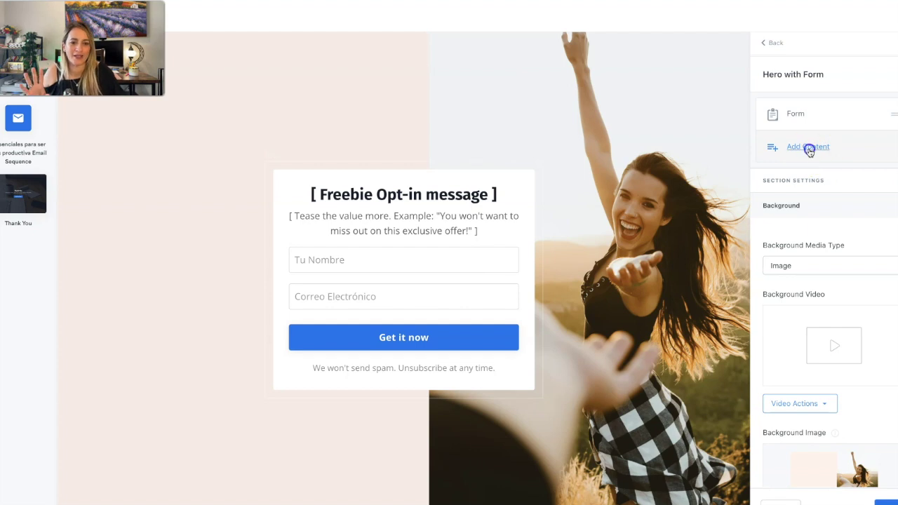
pyautogui.click(773, 42)
pyautogui.click(802, 144)
pyautogui.click(874, 158)
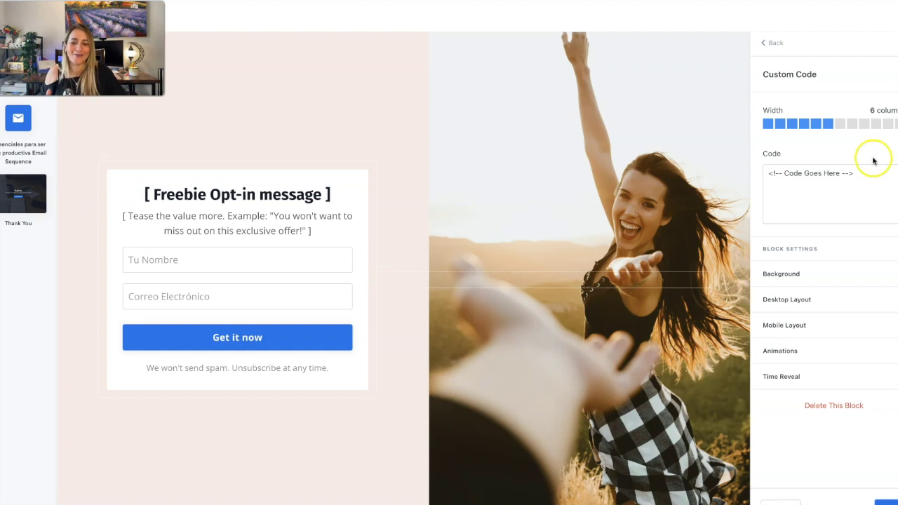
pyautogui.click(771, 44)
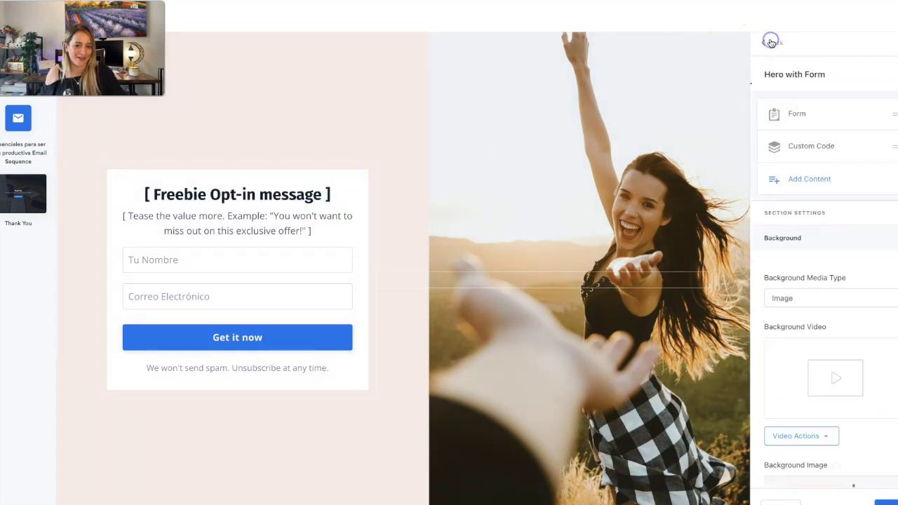
# - Replace the form's text with the heading "Identifica tus 8 esenciales para dejar de vivir en estrés y disfrutar de tu vida como te mereces." and a description
pyautogui.click(338, 188)
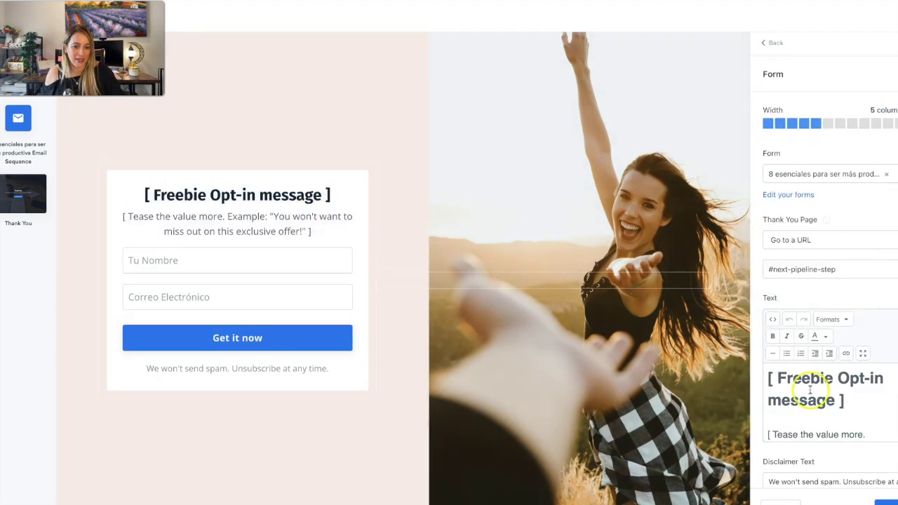
pyautogui.scroll(-3, 851, 346)
pyautogui.scroll(1, 819, 322)
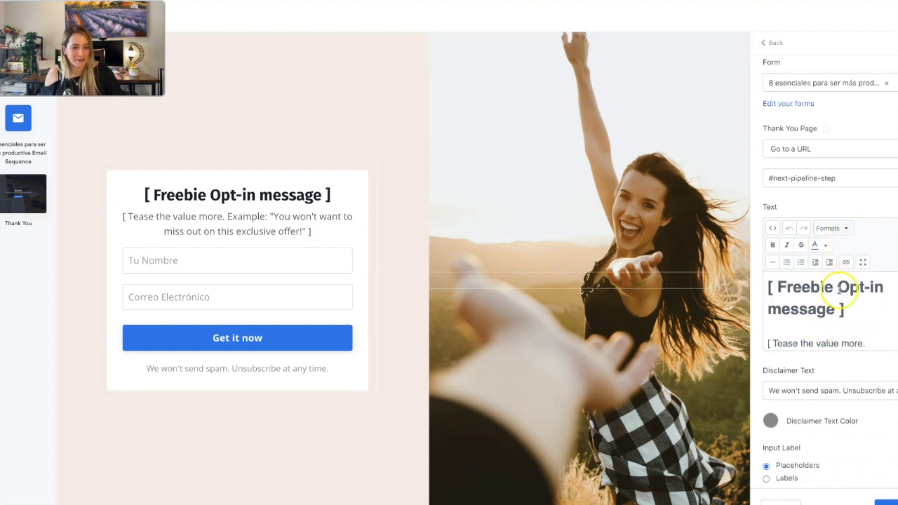
pyautogui.click(864, 262)
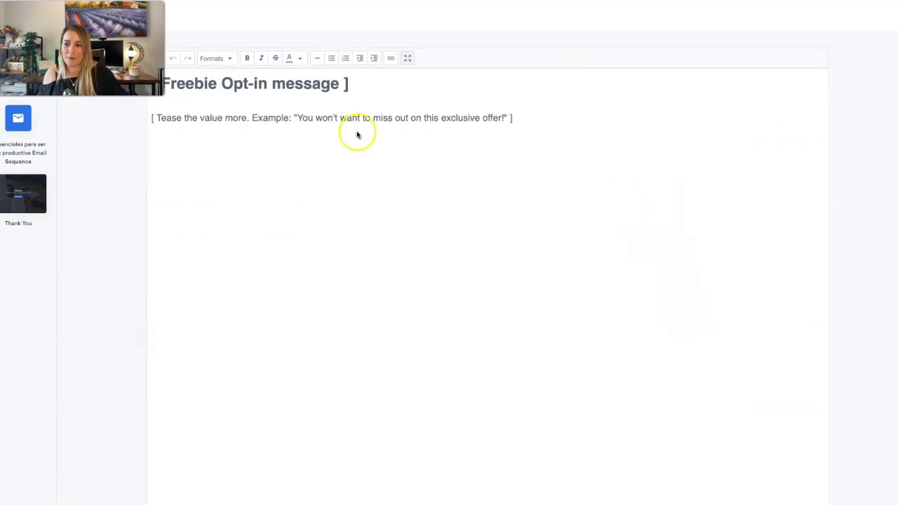
pyautogui.click(247, 100)
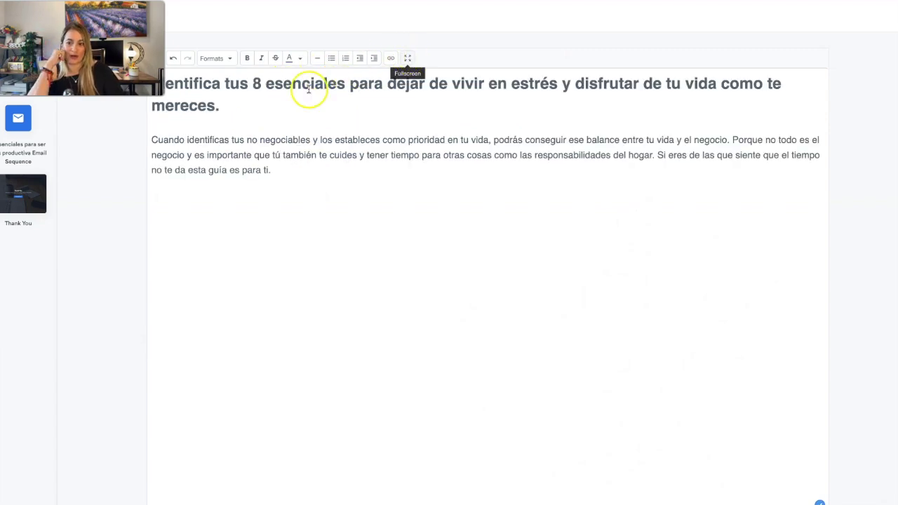
pyautogui.click(407, 59)
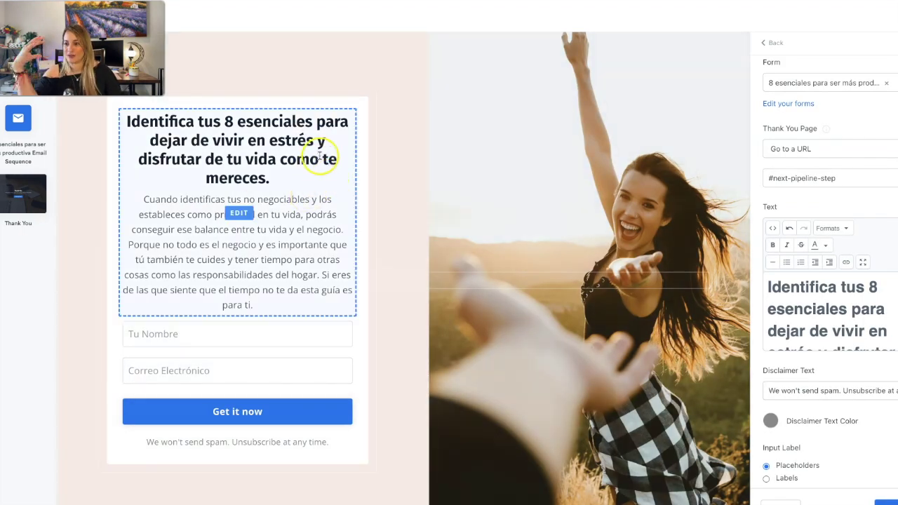
# - Set the form block's width to 6 columns and look through its remaining settings
pyautogui.click(175, 179)
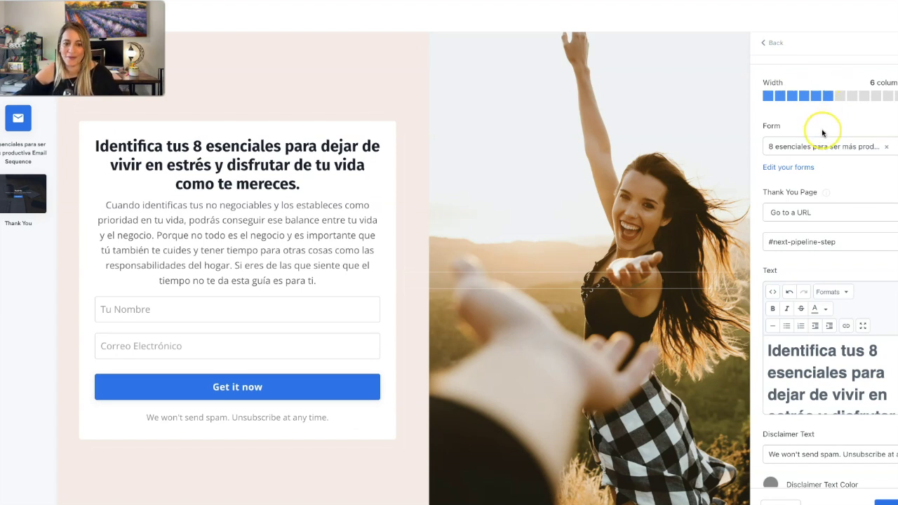
pyautogui.scroll(-4, 822, 129)
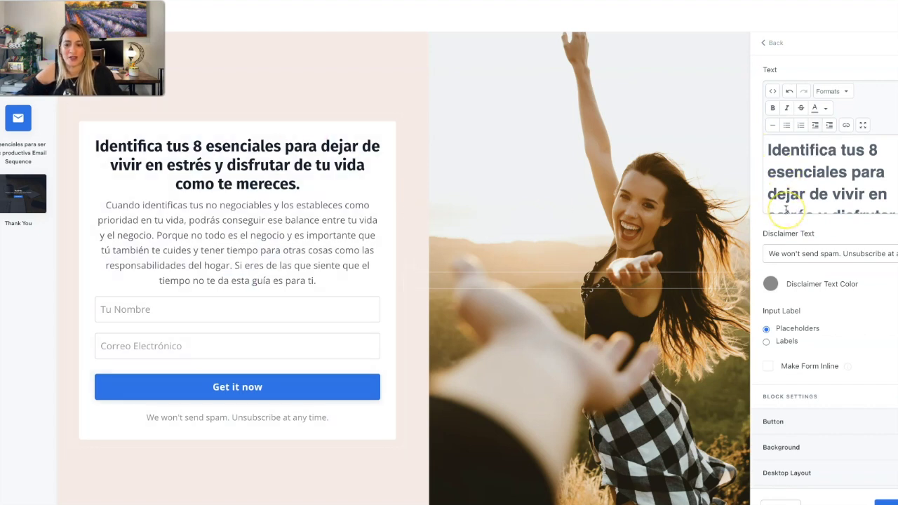
pyautogui.scroll(-5, 786, 208)
pyautogui.scroll(-2, 776, 270)
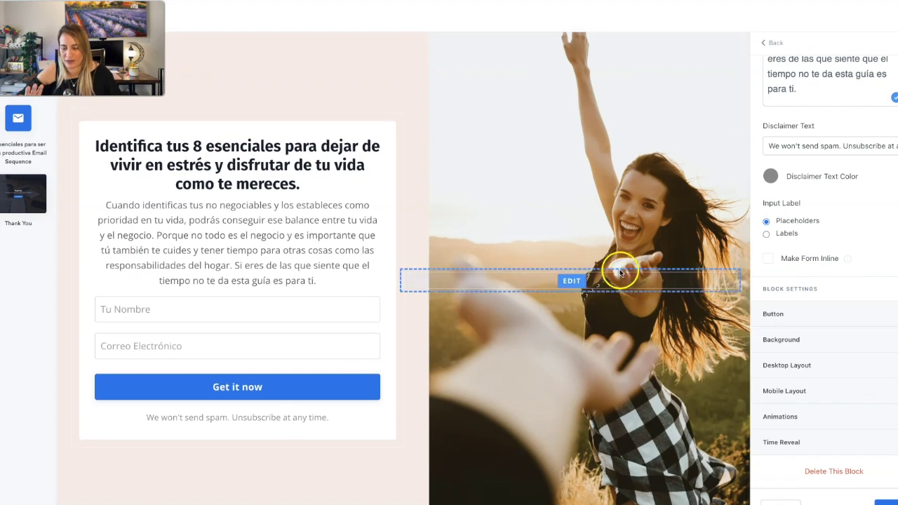
# - Set the form's disclaimer to "No enviaremos spam. Darse de baja en cualquier momento." and the button text to "Quiero identificar mis 8 esenciales"
pyautogui.click(771, 43)
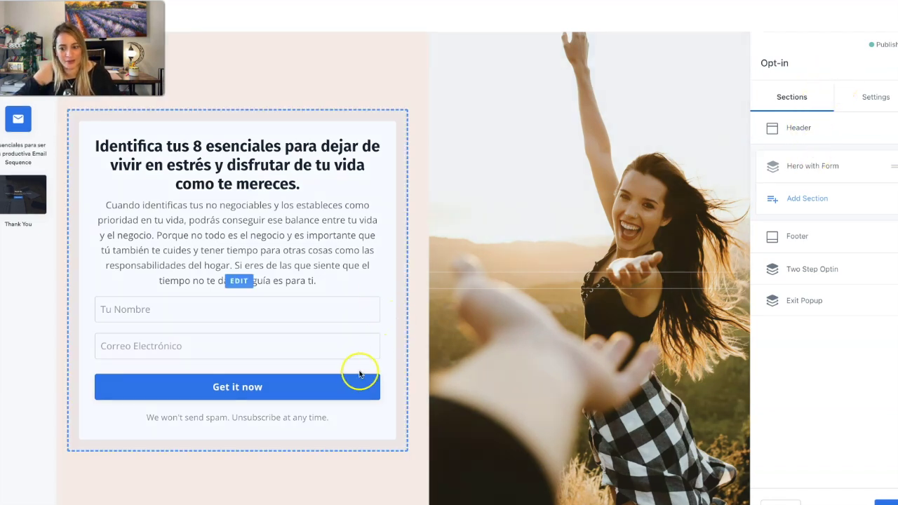
pyautogui.click(328, 384)
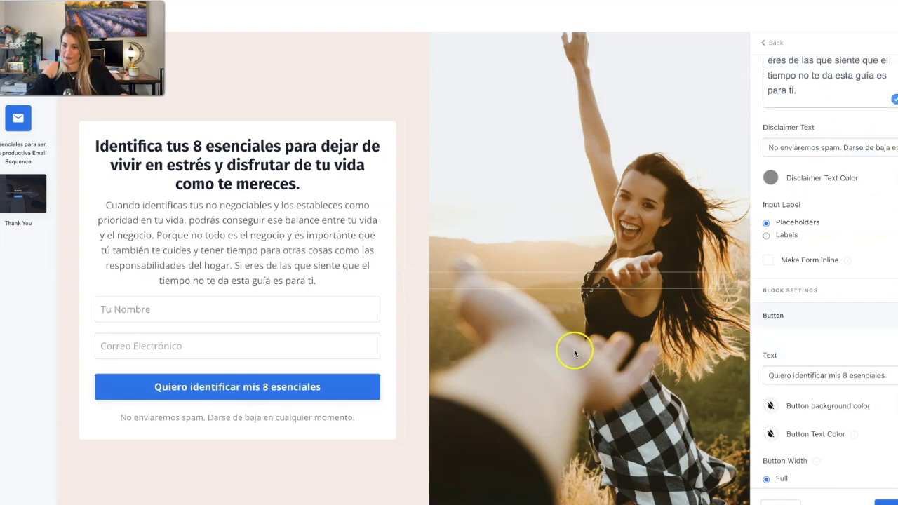
pyautogui.scroll(5, 865, 220)
pyautogui.click(775, 44)
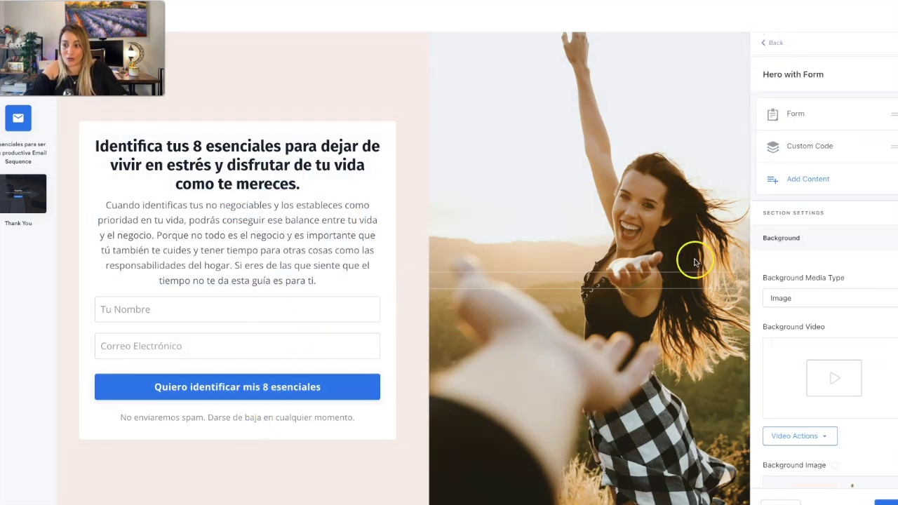
pyautogui.click(777, 46)
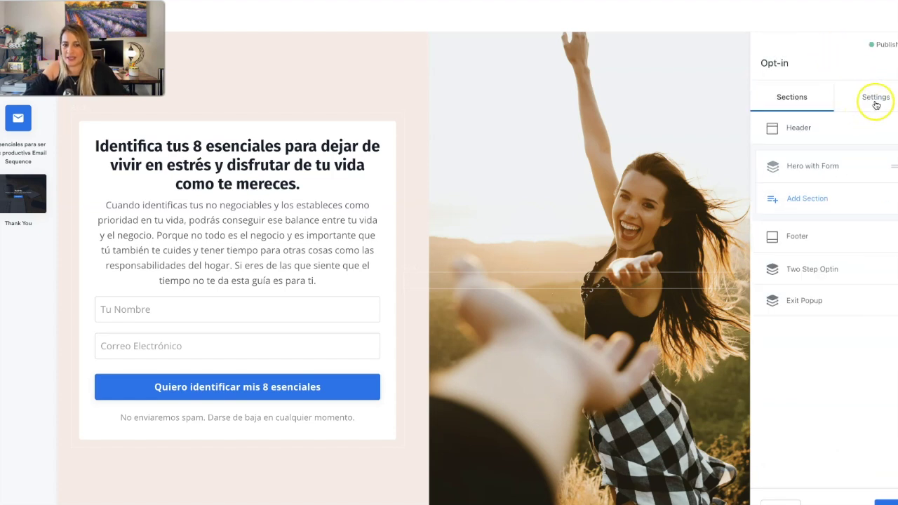
# - Change the Opt-in page style guide's primary color to the light salmon pink swatch
pyautogui.click(875, 101)
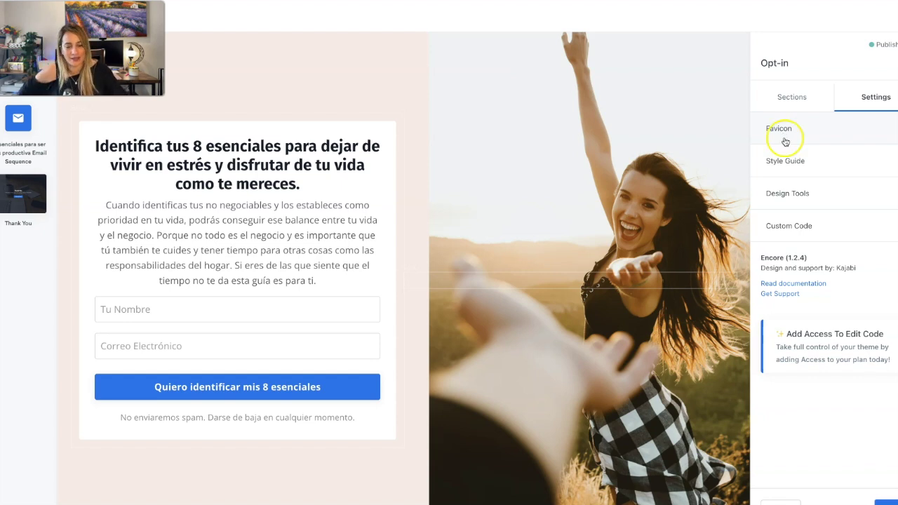
pyautogui.click(779, 162)
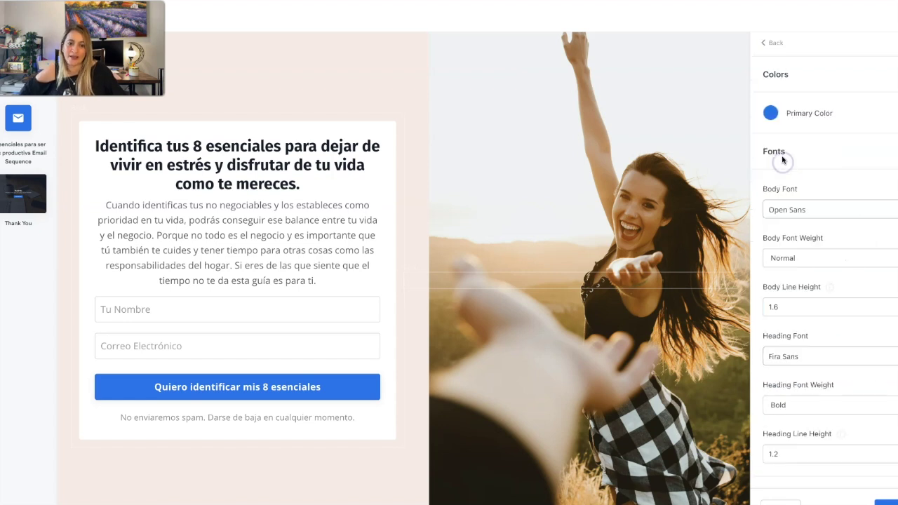
pyautogui.click(771, 114)
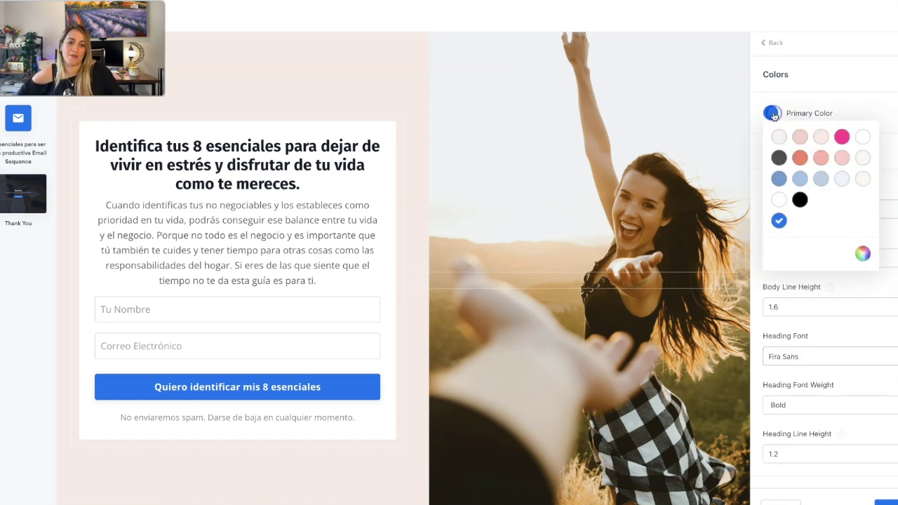
pyautogui.click(799, 157)
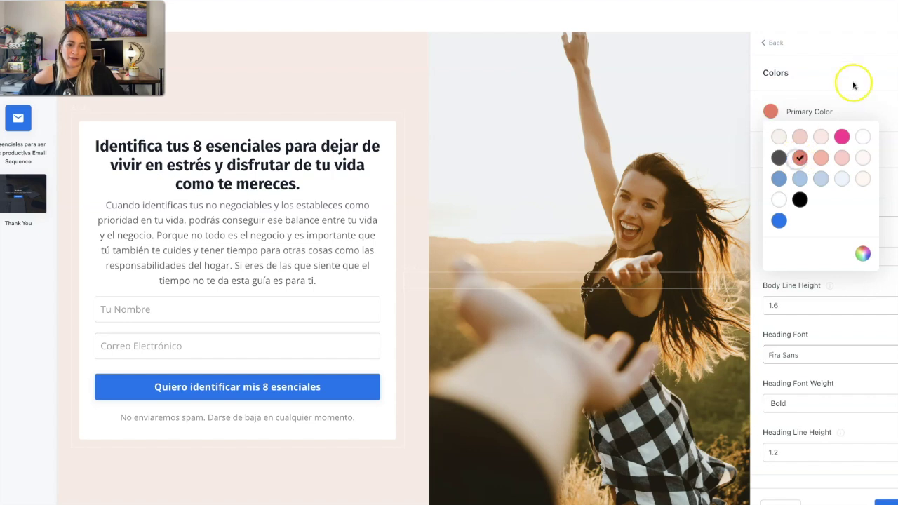
pyautogui.click(820, 157)
pyautogui.click(871, 87)
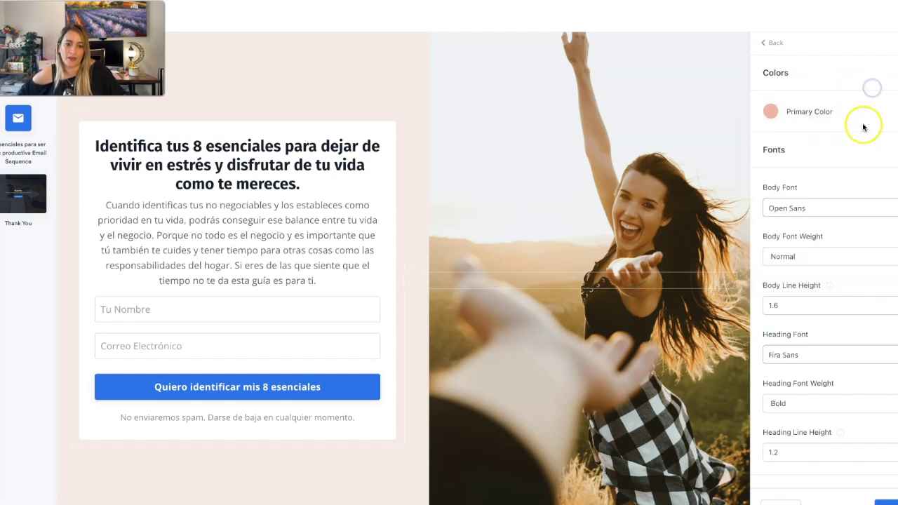
# - Set the style guide's body font to Montserrat
pyautogui.scroll(-2, 822, 198)
pyautogui.scroll(2, 822, 184)
pyautogui.scroll(-1, 823, 181)
pyautogui.click(825, 161)
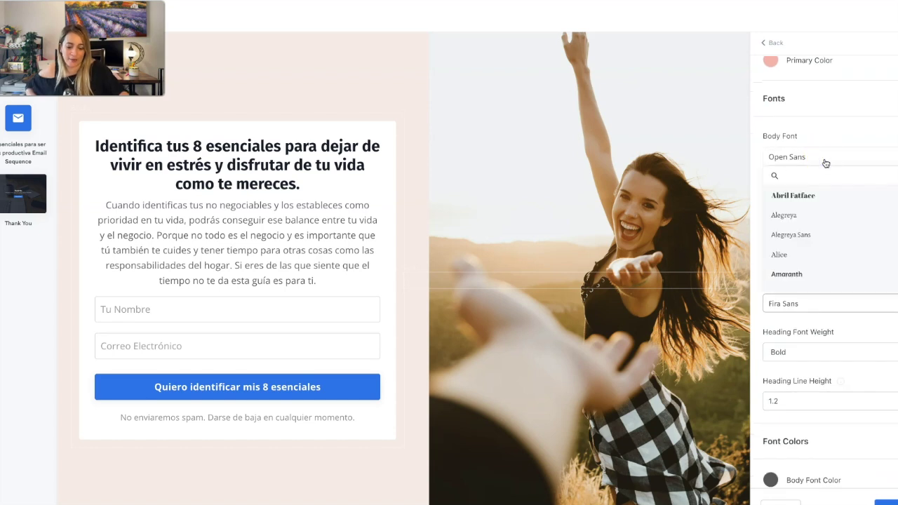
pyautogui.write('mon')
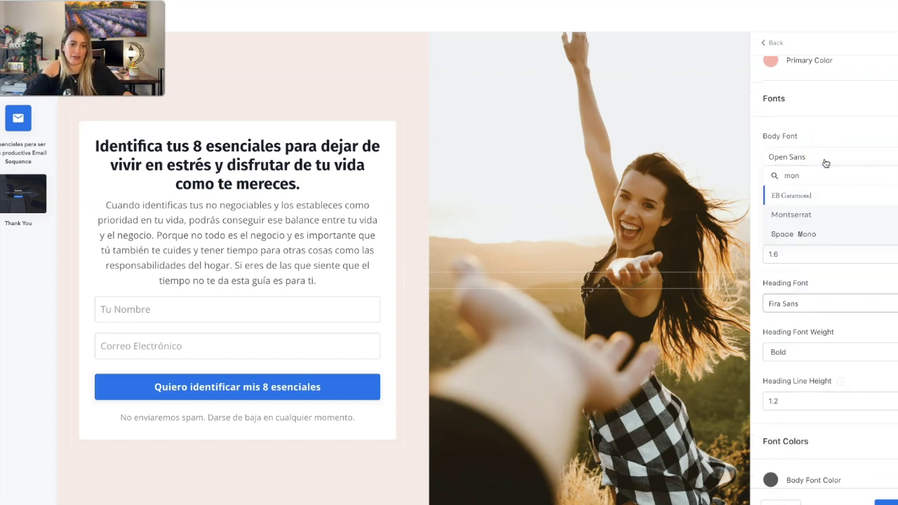
pyautogui.click(826, 212)
# - Set the heading font to Playfair Display with a Normal font weight
pyautogui.click(828, 282)
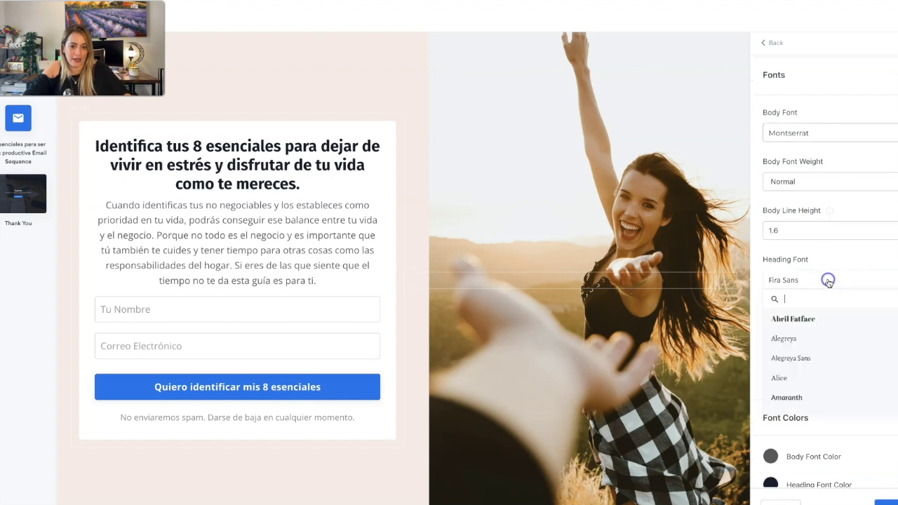
pyautogui.write('pla')
pyautogui.click(819, 319)
pyautogui.scroll(-1, 821, 315)
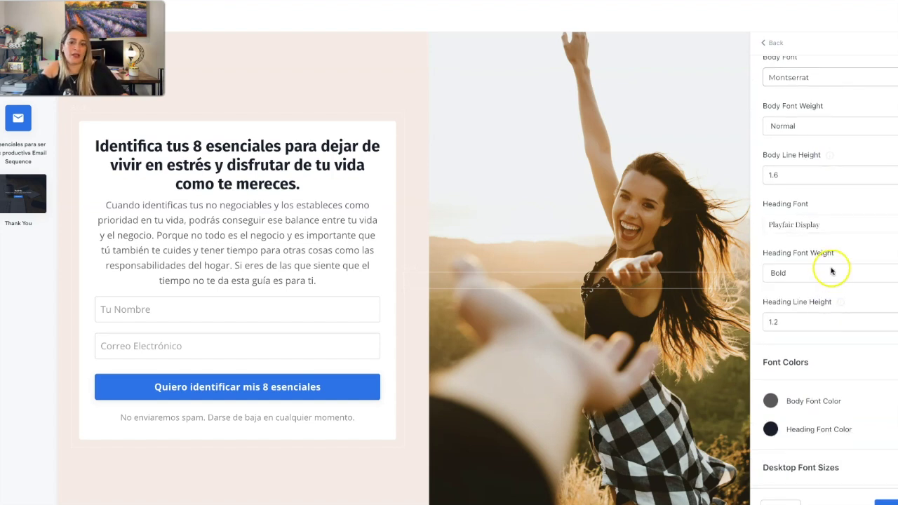
pyautogui.scroll(-1, 831, 271)
pyautogui.click(840, 238)
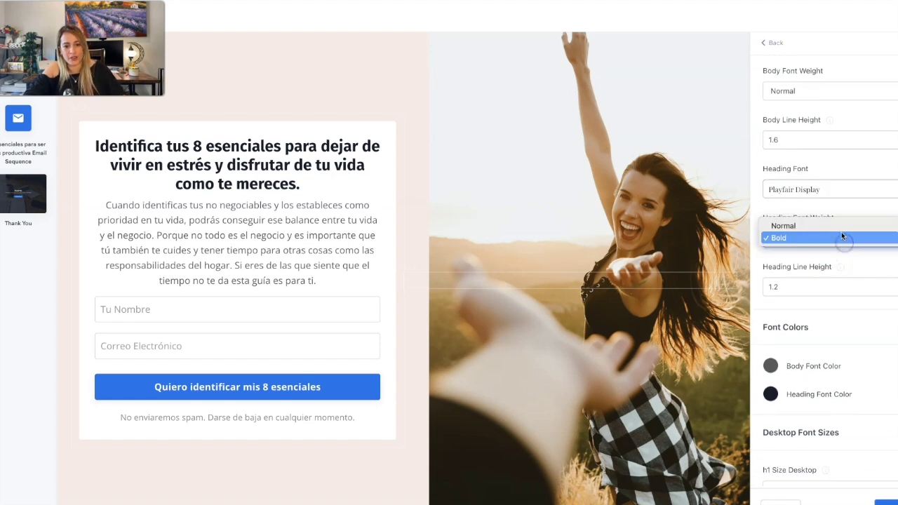
pyautogui.click(840, 226)
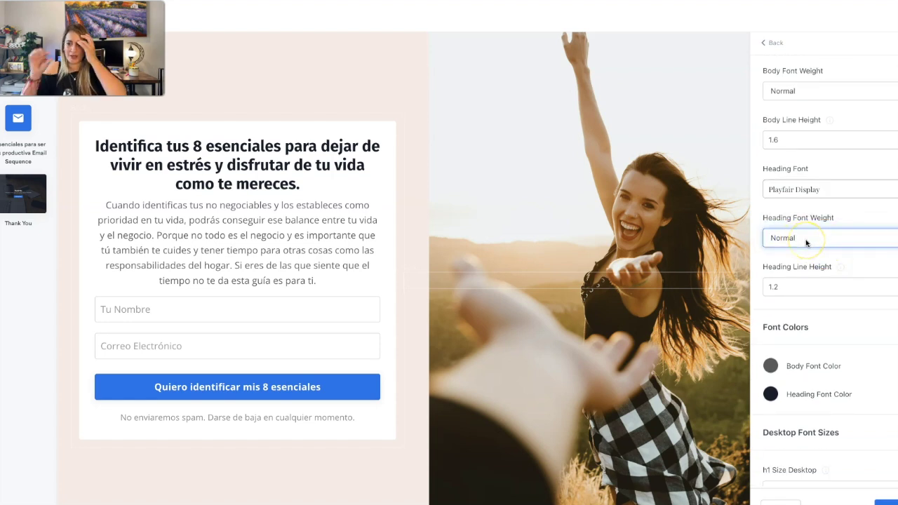
# - Look over the desktop and mobile font sizes and save the style guide changes
pyautogui.scroll(-8, 817, 280)
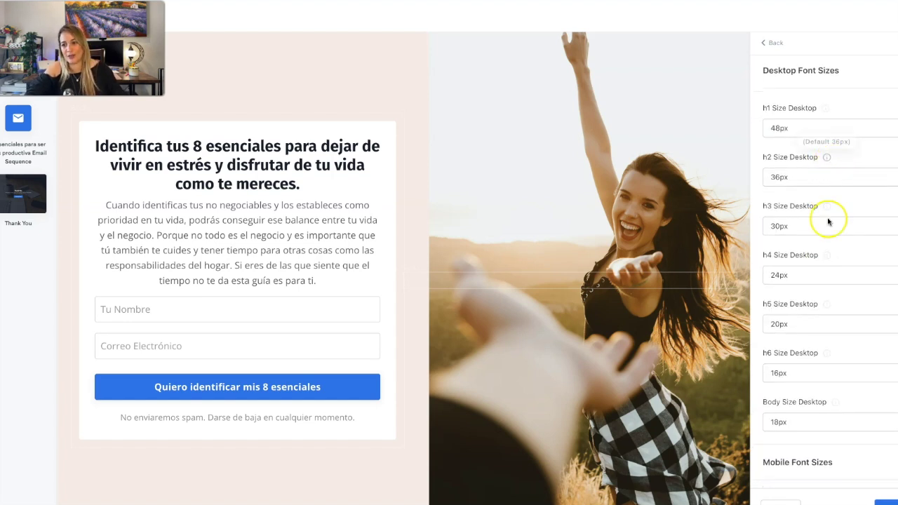
pyautogui.scroll(-6, 841, 294)
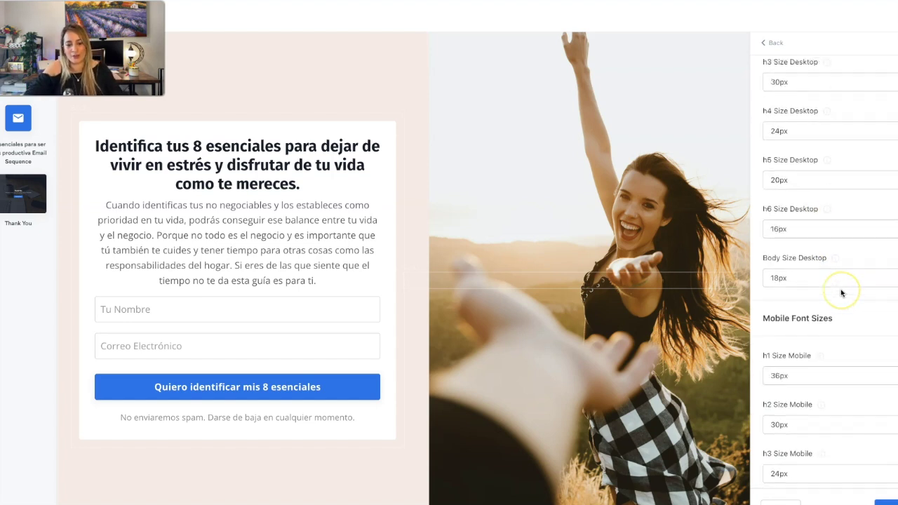
pyautogui.scroll(15, 842, 293)
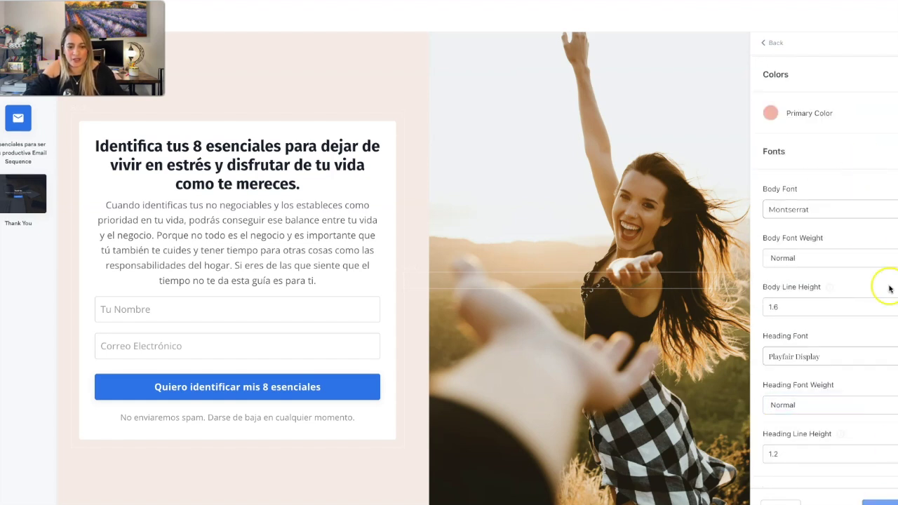
pyautogui.scroll(-5, 812, 159)
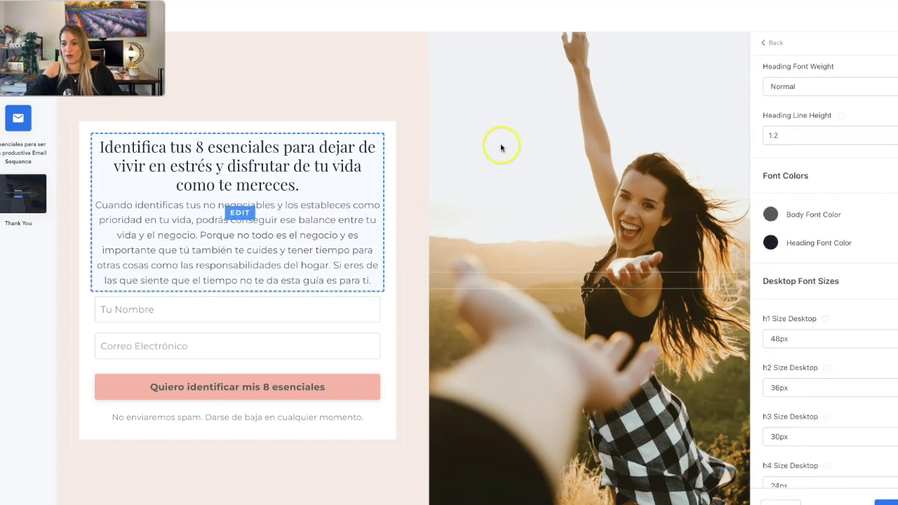
pyautogui.scroll(6, 787, 127)
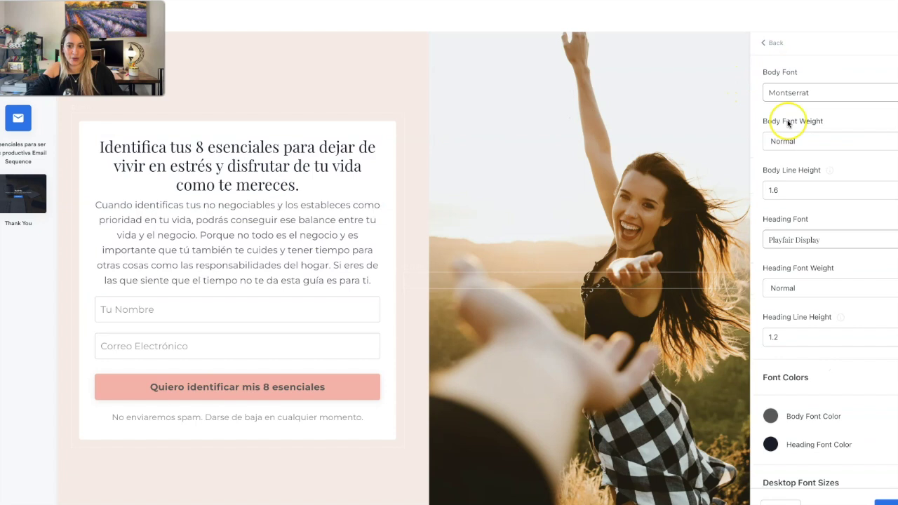
# - Set the text color of the opt-in form's "Quiero identificar mis 8 esenciales" button to white
pyautogui.click(772, 42)
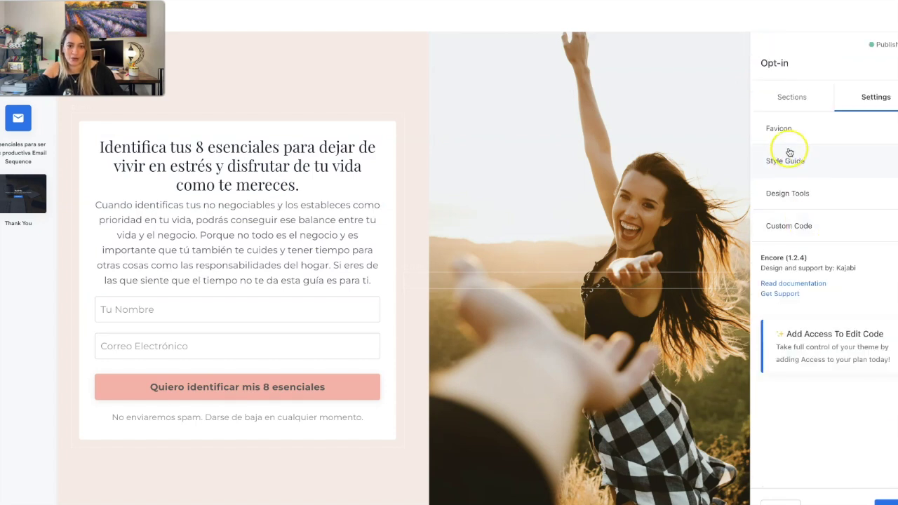
pyautogui.click(793, 97)
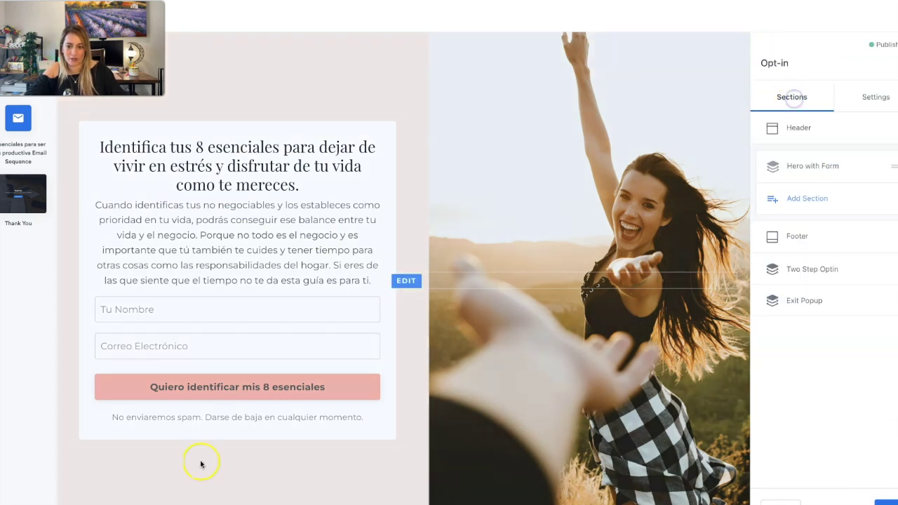
pyautogui.click(239, 390)
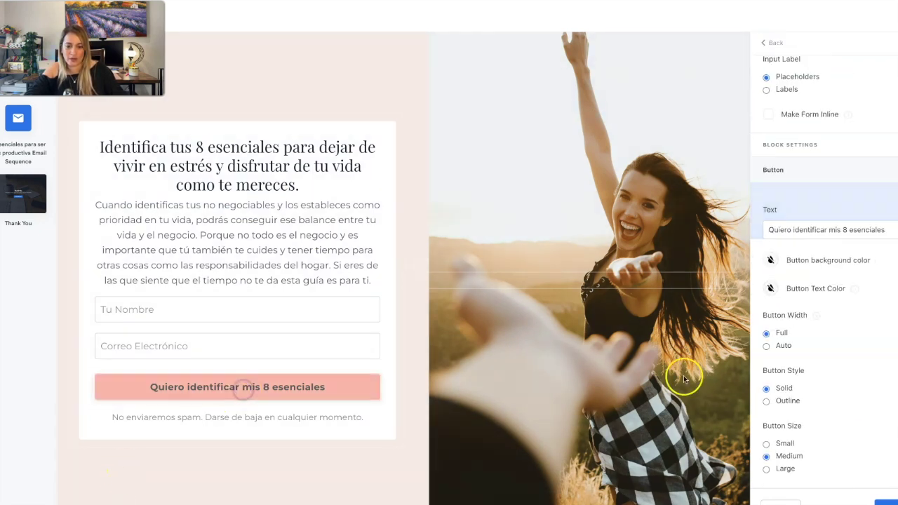
pyautogui.click(772, 288)
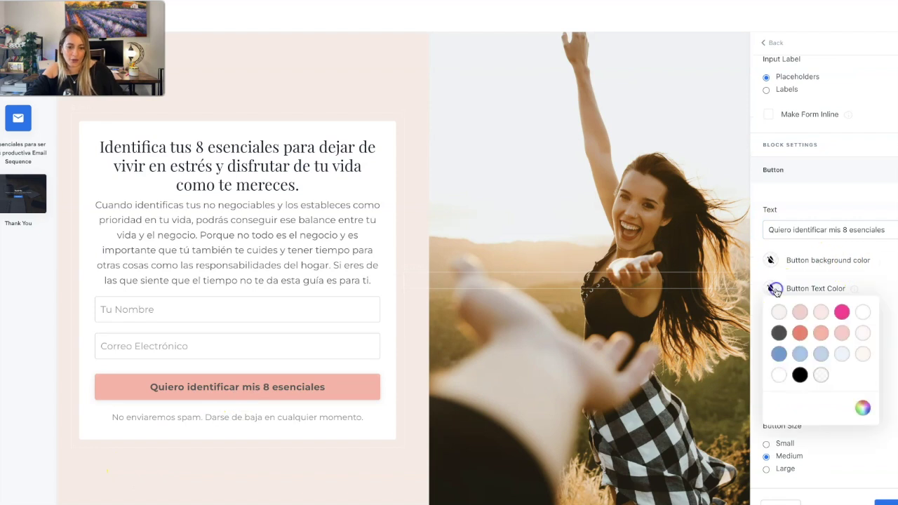
pyautogui.click(866, 314)
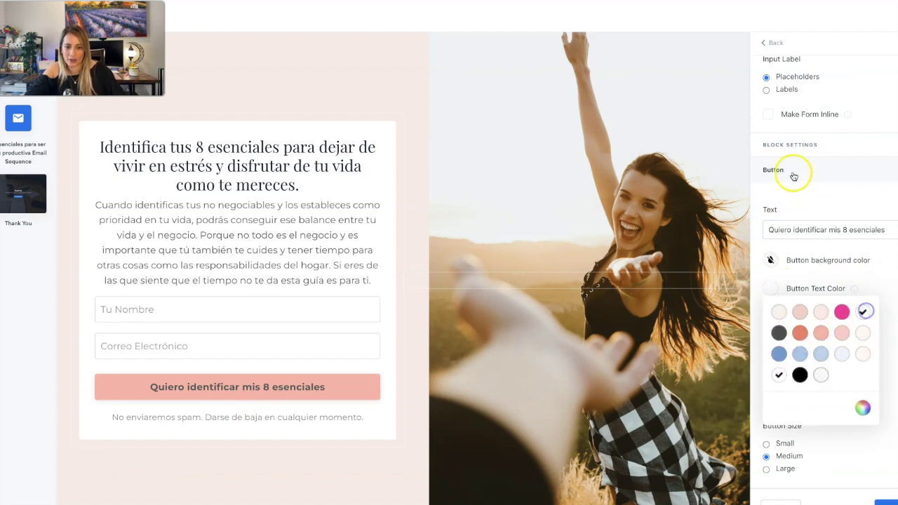
pyautogui.click(891, 279)
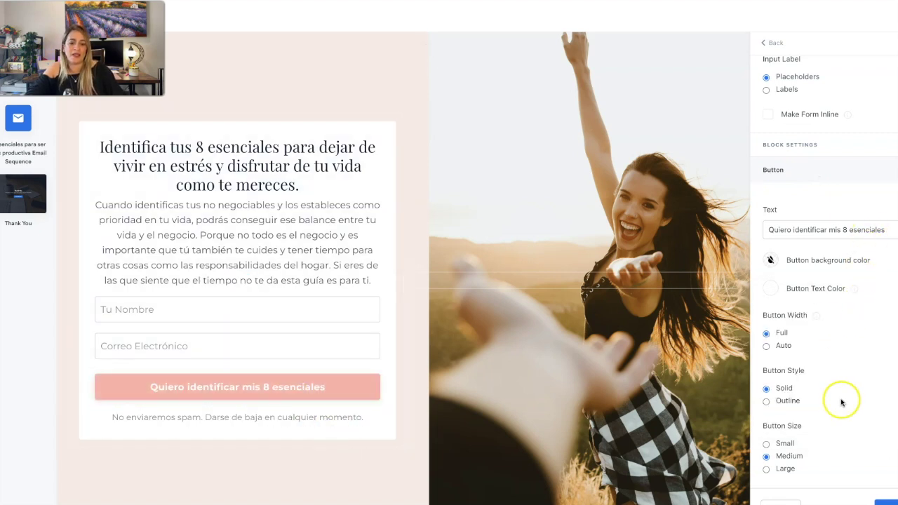
# - Try the Outline style and the Small and Large sizes on the form button, returning to Solid and Medium
pyautogui.scroll(-2, 840, 351)
pyautogui.scroll(-1, 840, 349)
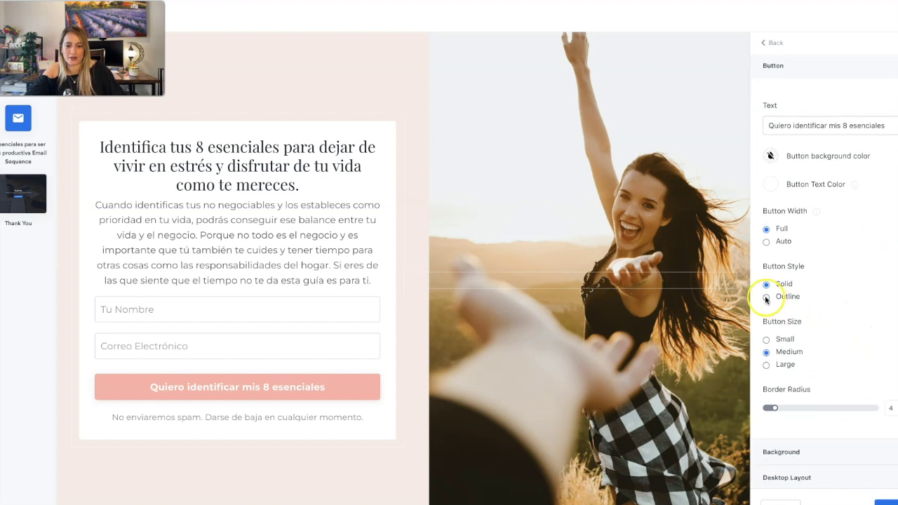
pyautogui.click(766, 298)
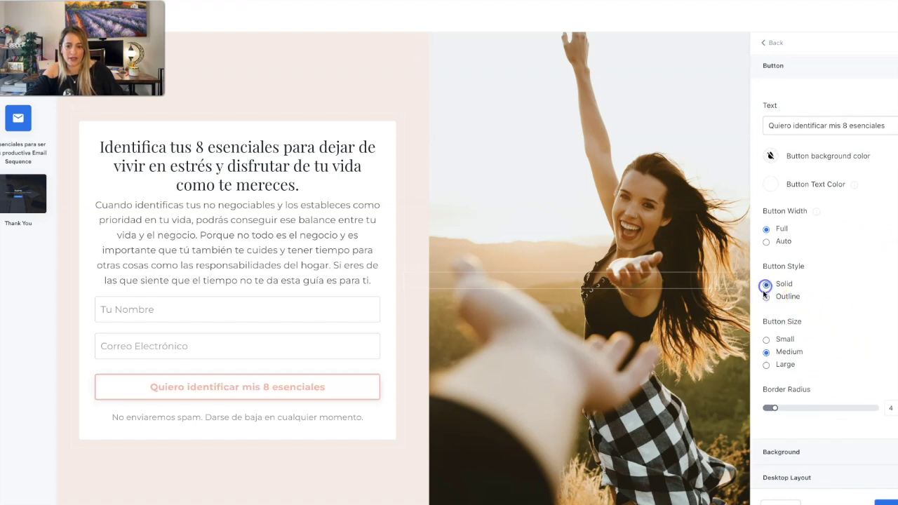
pyautogui.click(766, 284)
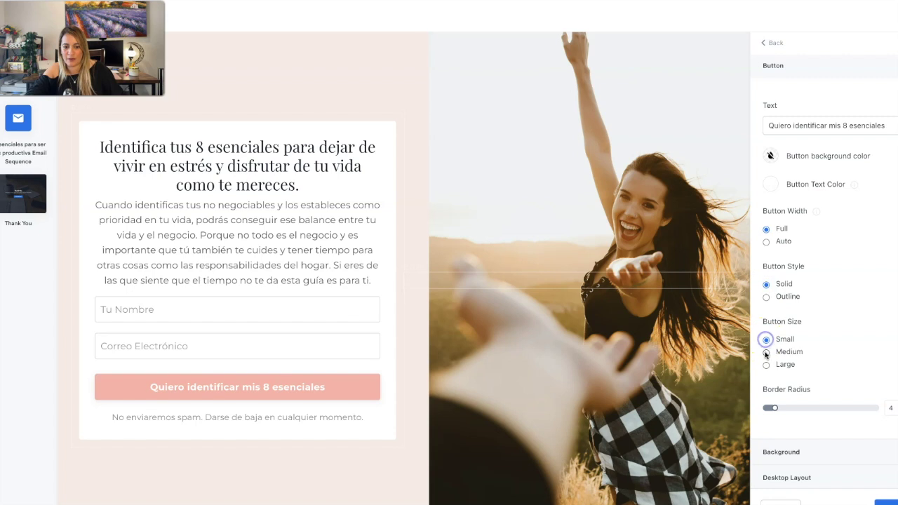
pyautogui.click(766, 352)
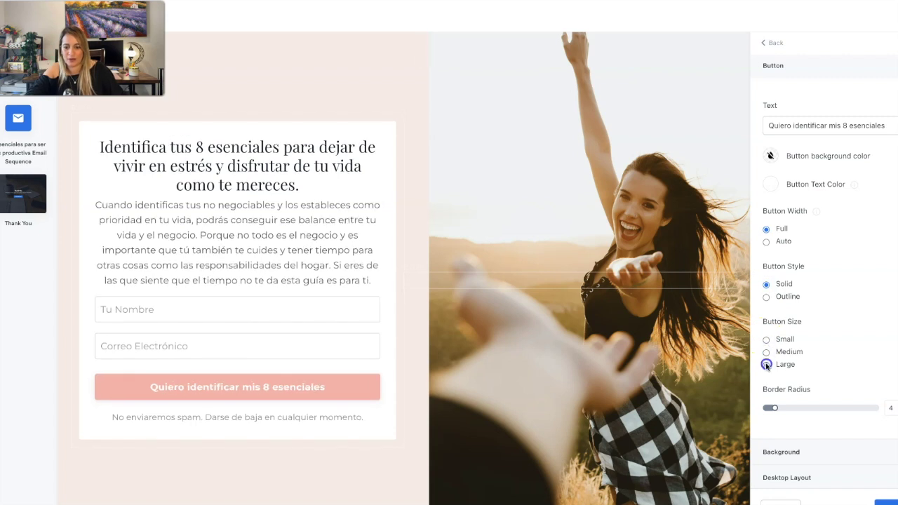
pyautogui.click(766, 364)
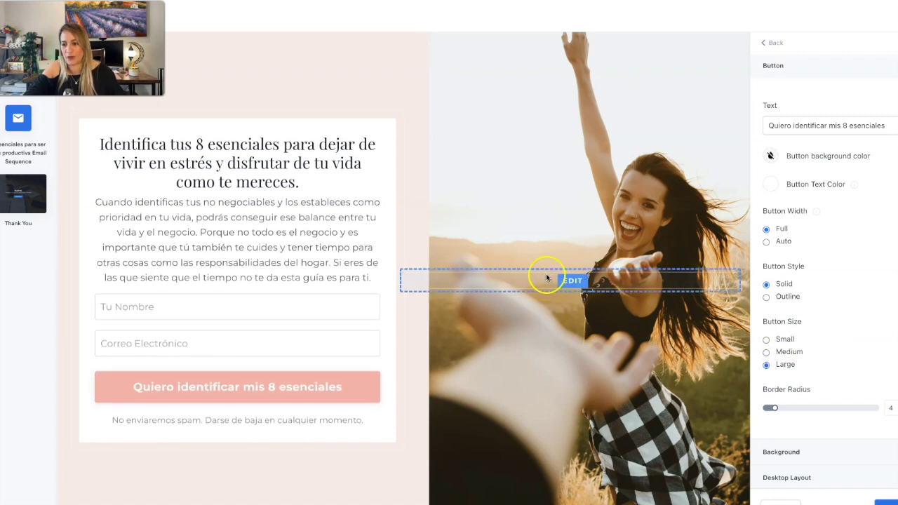
pyautogui.click(767, 353)
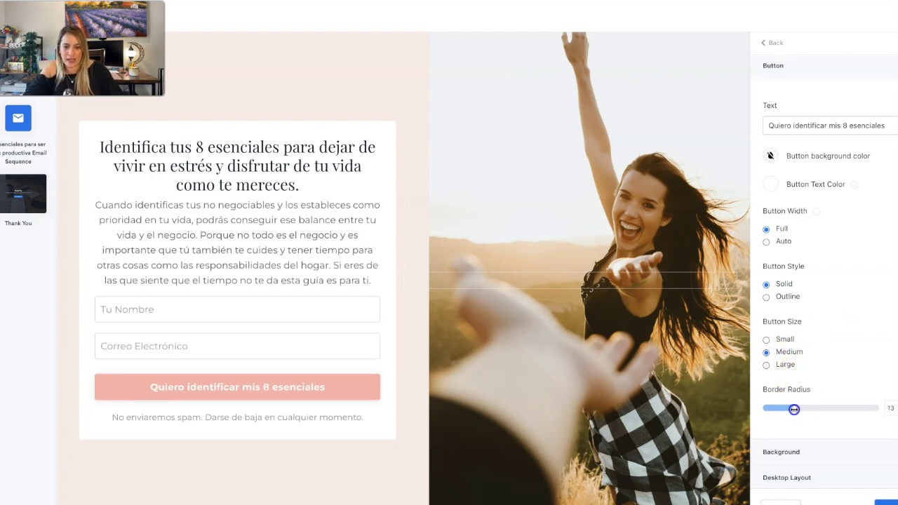
# - Adjust the form button's border radius to give it moderately rounded corners
pyautogui.click(815, 409)
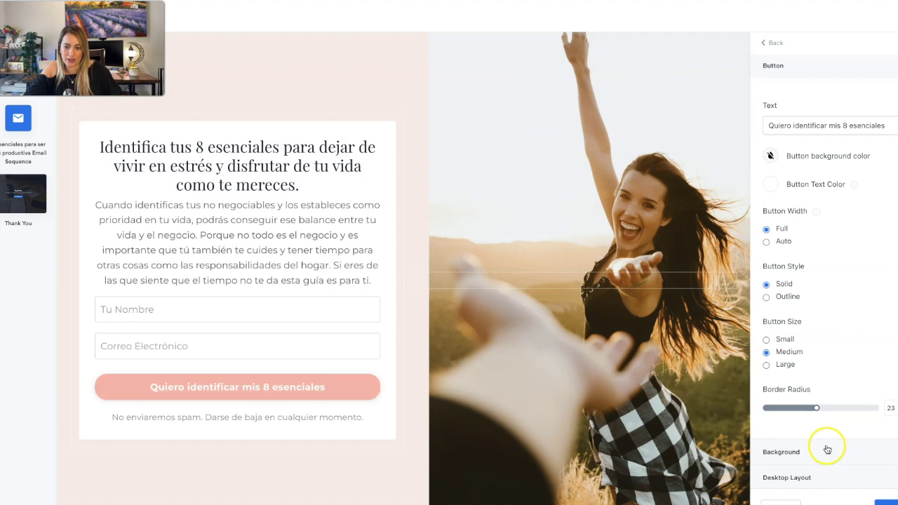
pyautogui.moveTo(817, 406); pyautogui.dragTo(786, 406)
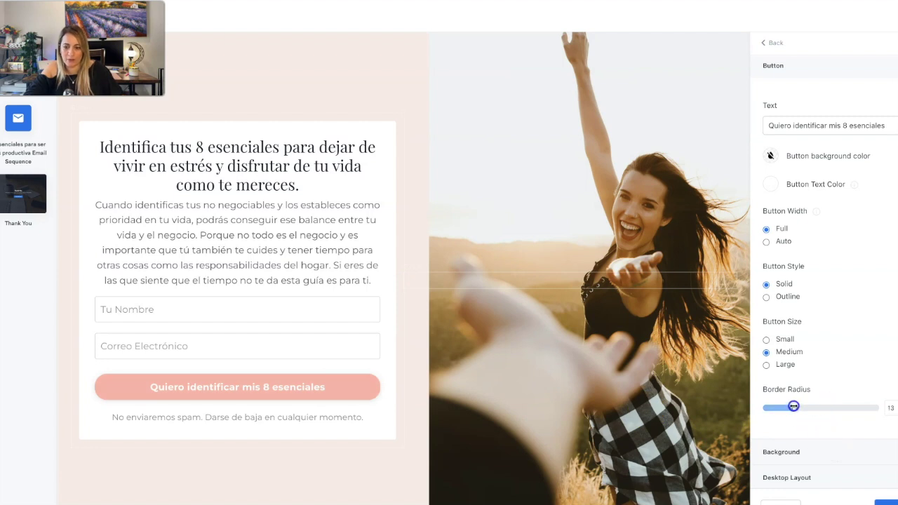
pyautogui.scroll(5, 842, 299)
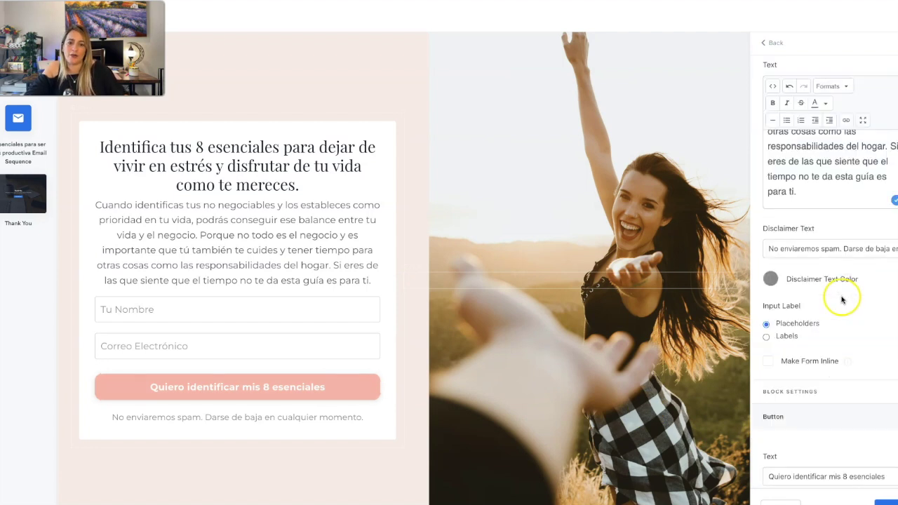
pyautogui.scroll(5, 842, 300)
pyautogui.scroll(2, 810, 225)
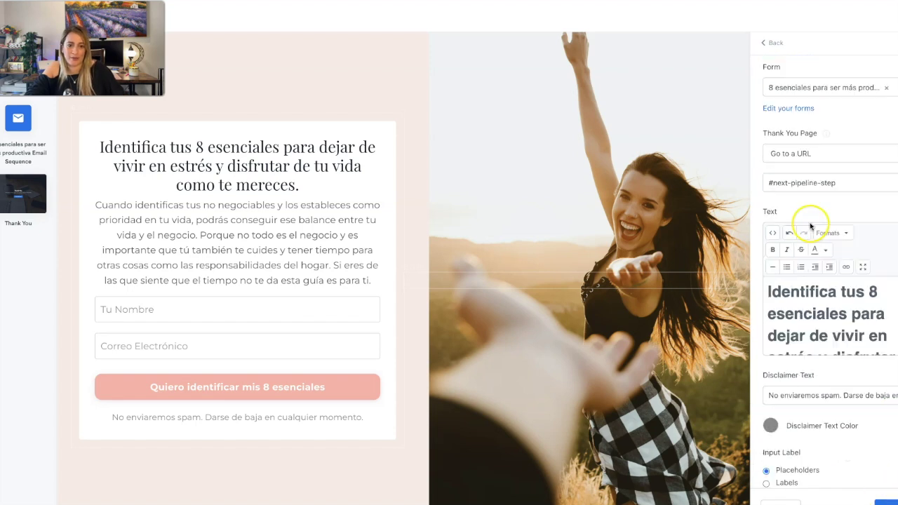
pyautogui.scroll(2, 810, 226)
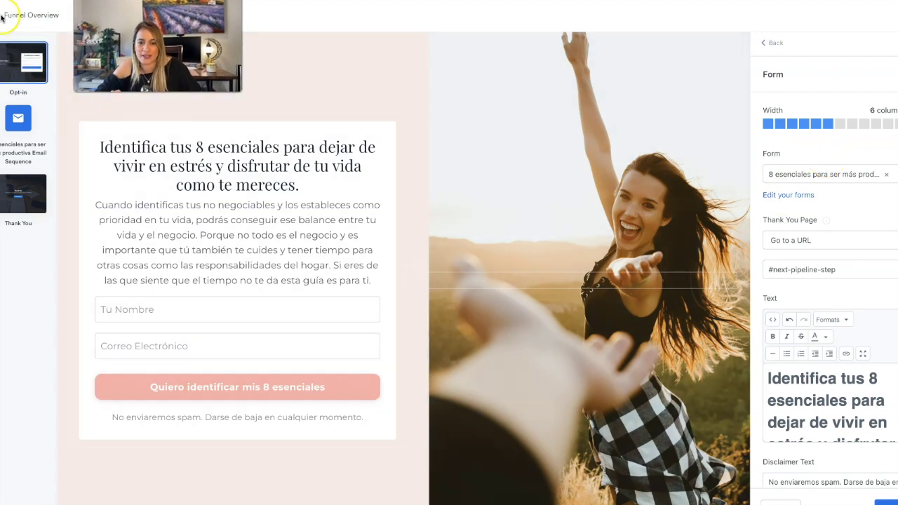
# - Open the Opt-in step's form from the funnel overview and keep Double Opt-In as its opt-in setting
pyautogui.click(2, 17)
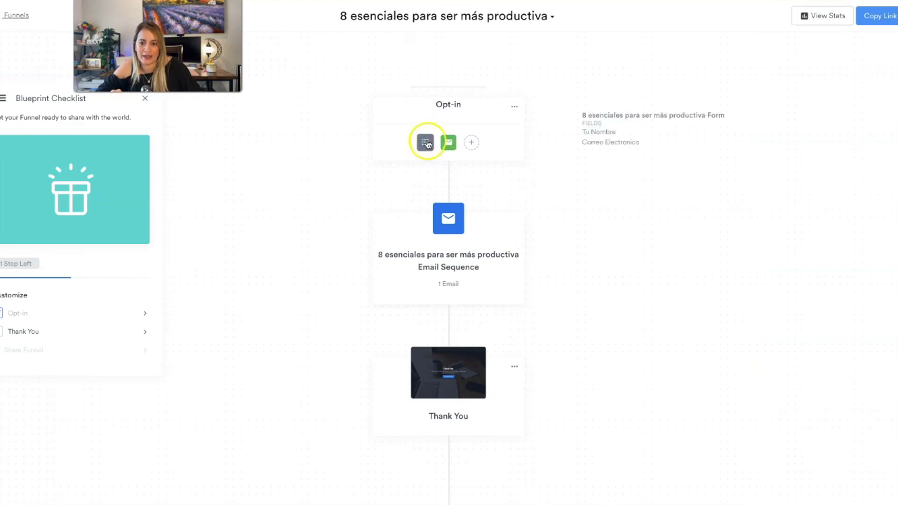
pyautogui.click(426, 142)
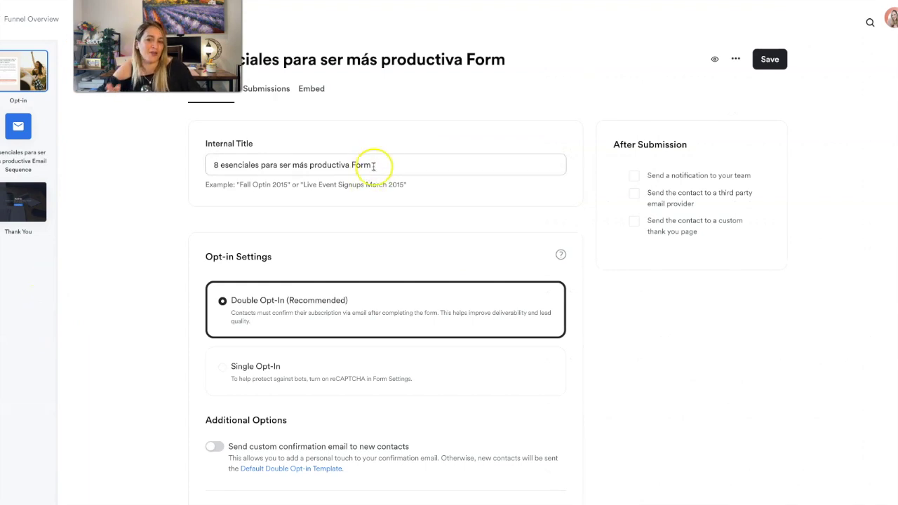
pyautogui.scroll(-1, 415, 201)
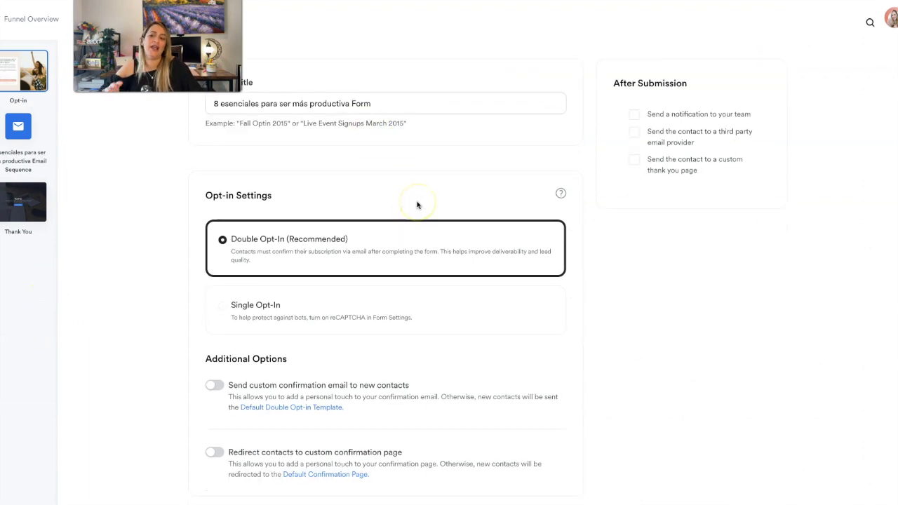
pyautogui.scroll(-1, 417, 204)
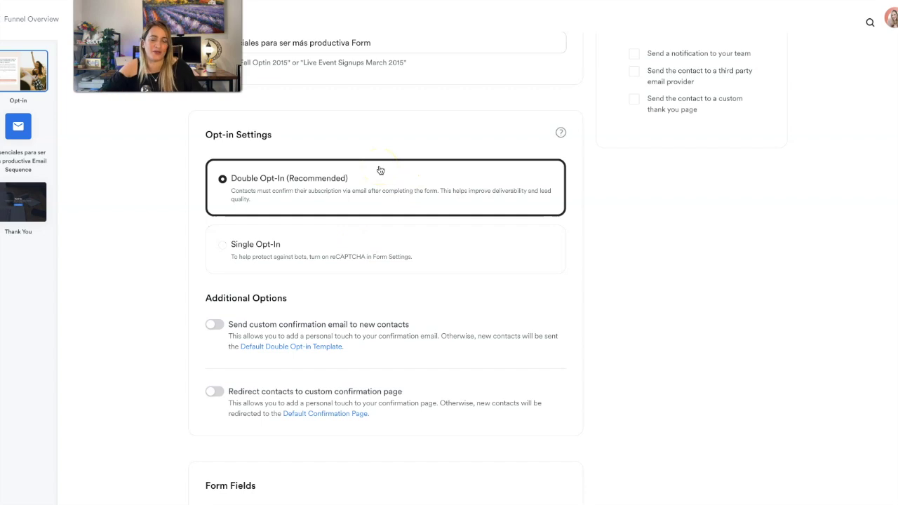
pyautogui.click(373, 195)
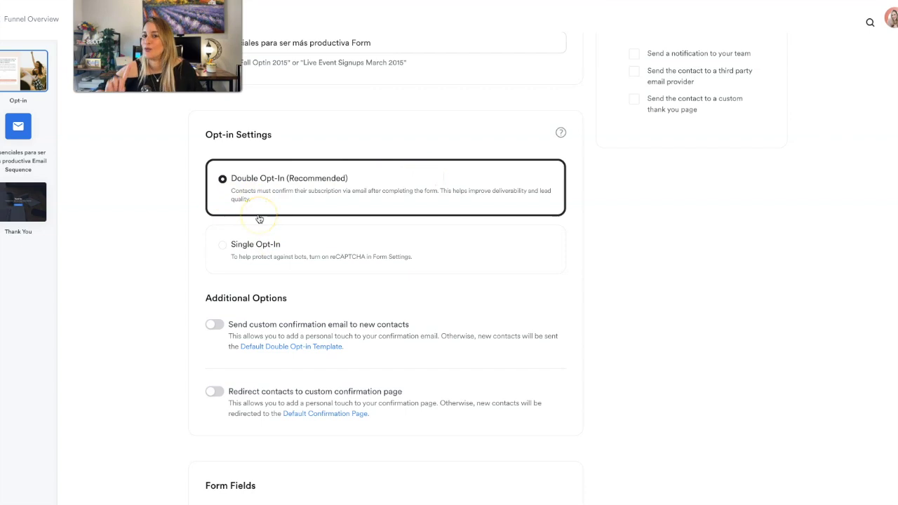
# - Try Single Opt-In for the form and return to Double Opt-In
pyautogui.scroll(-1, 289, 243)
pyautogui.click(290, 231)
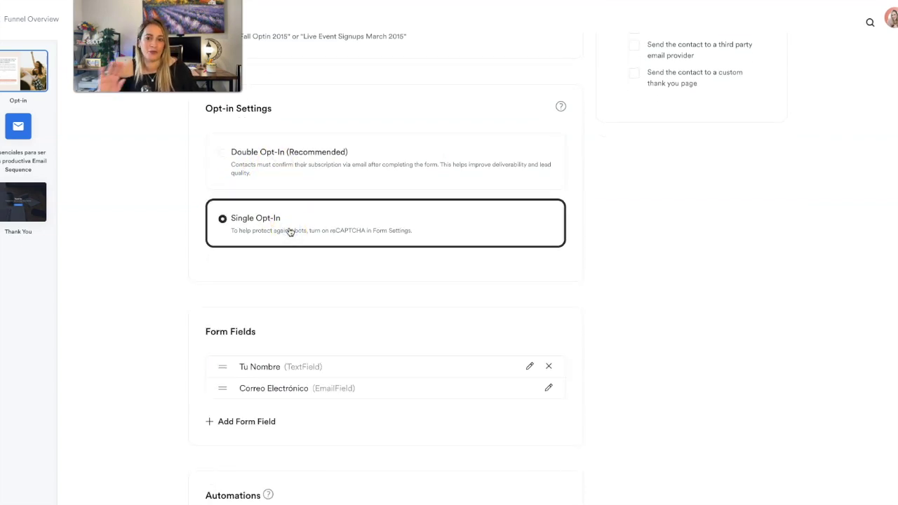
pyautogui.scroll(2, 635, 164)
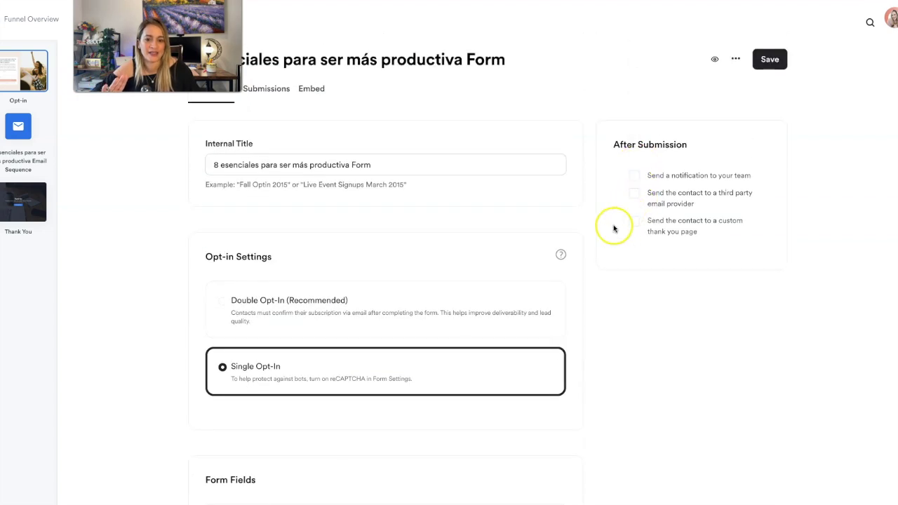
pyautogui.scroll(-2, 463, 217)
pyautogui.click(223, 157)
# - Enable sending a custom confirmation email to new contacts for this form
pyautogui.scroll(-1, 374, 205)
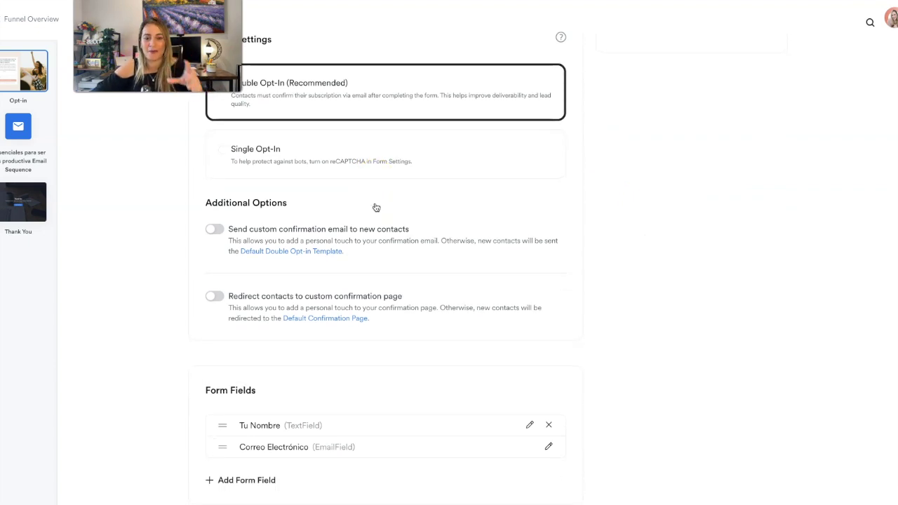
pyautogui.click(215, 228)
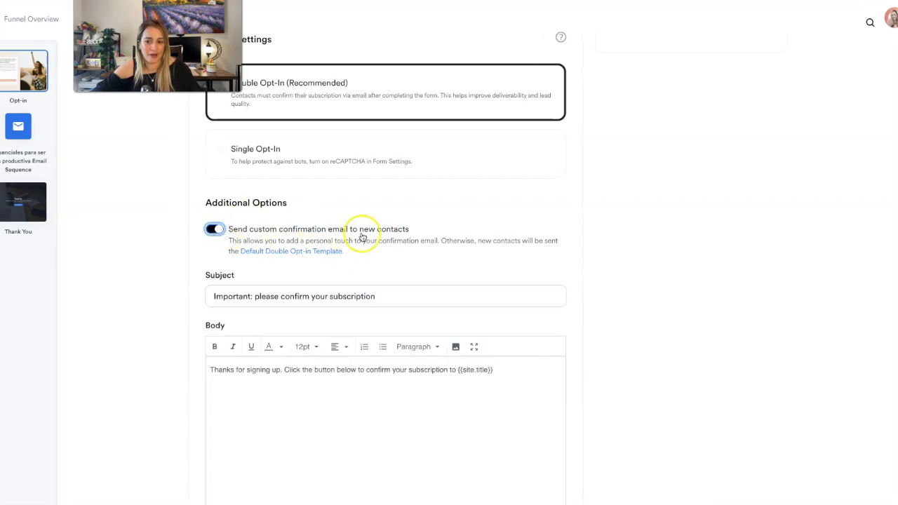
pyautogui.scroll(-1, 396, 246)
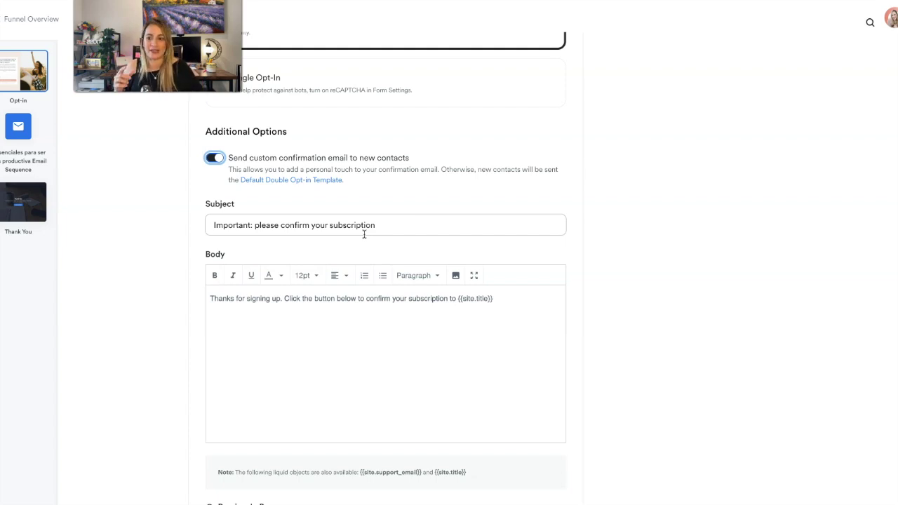
pyautogui.click(211, 159)
pyautogui.click(211, 159)
# - Write the confirmation email in Spanish with subject "⚠ Importante: favor confirma tu suscripción", an 18pt body and button text "✅ Confirmar Aquí tu suscripción"
pyautogui.click(292, 228)
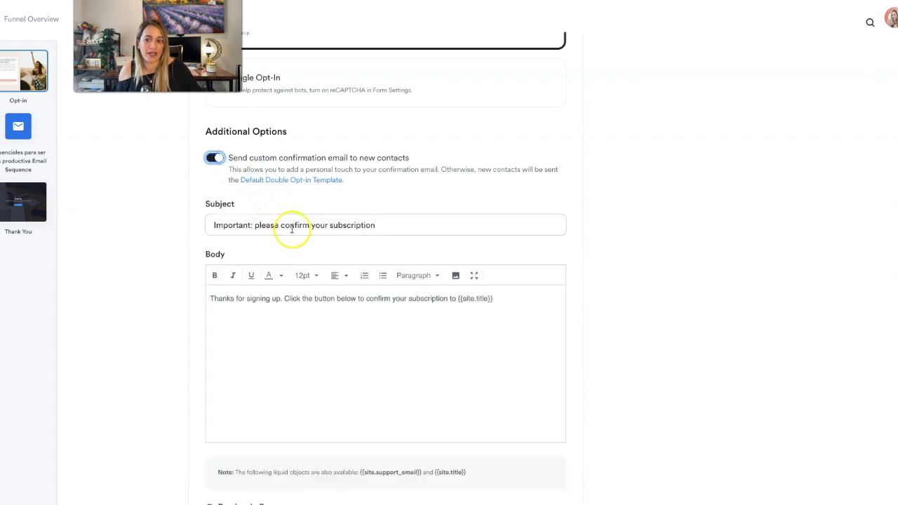
pyautogui.click(349, 298)
pyautogui.click(392, 207)
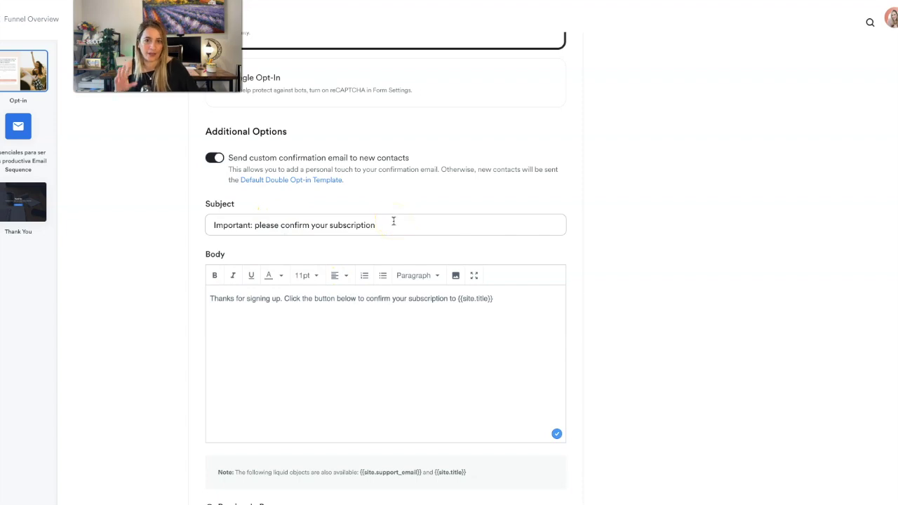
pyautogui.click(394, 221)
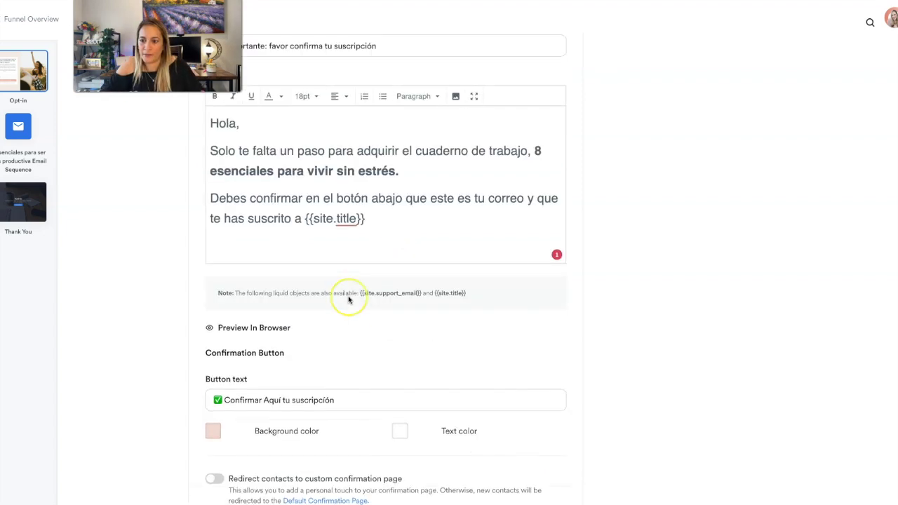
# - Review the confirmation email's subject, body and button settings, and preview the email in the browser
pyautogui.scroll(2, 348, 300)
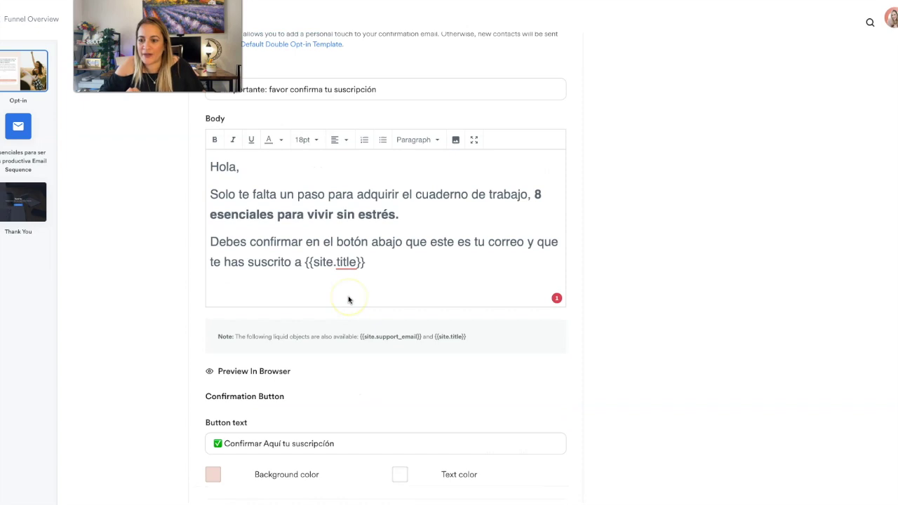
pyautogui.scroll(1, 349, 299)
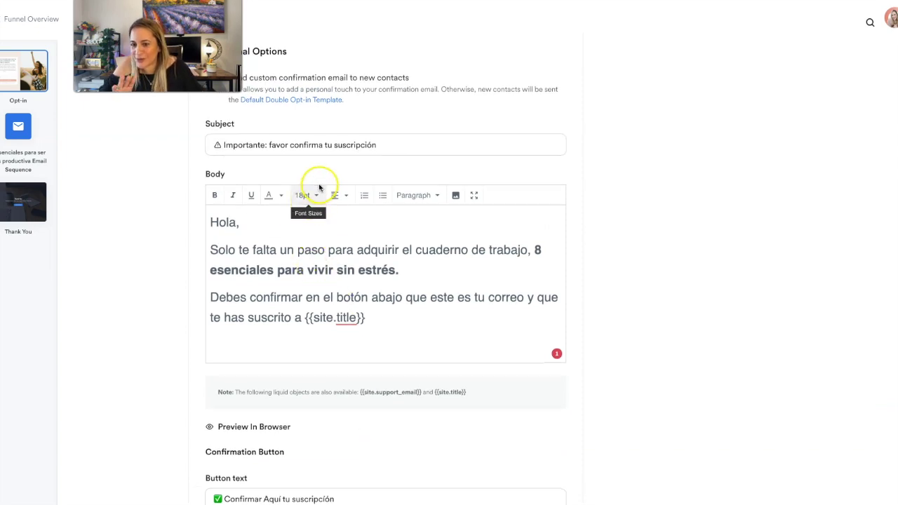
pyautogui.scroll(-3, 357, 282)
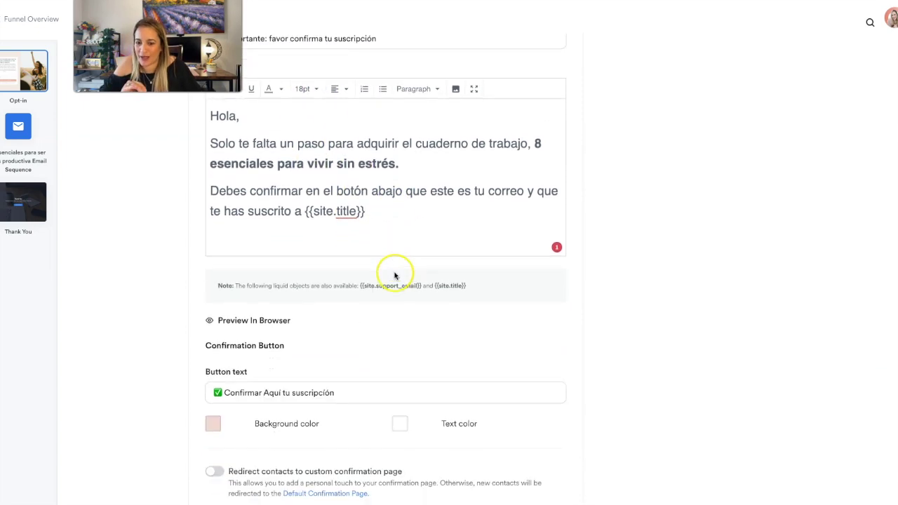
pyautogui.scroll(-3, 395, 275)
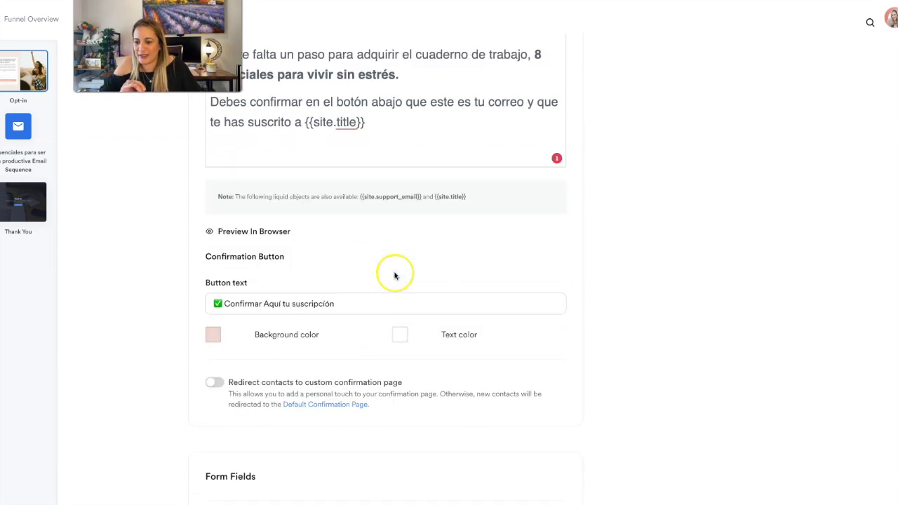
pyautogui.click(223, 234)
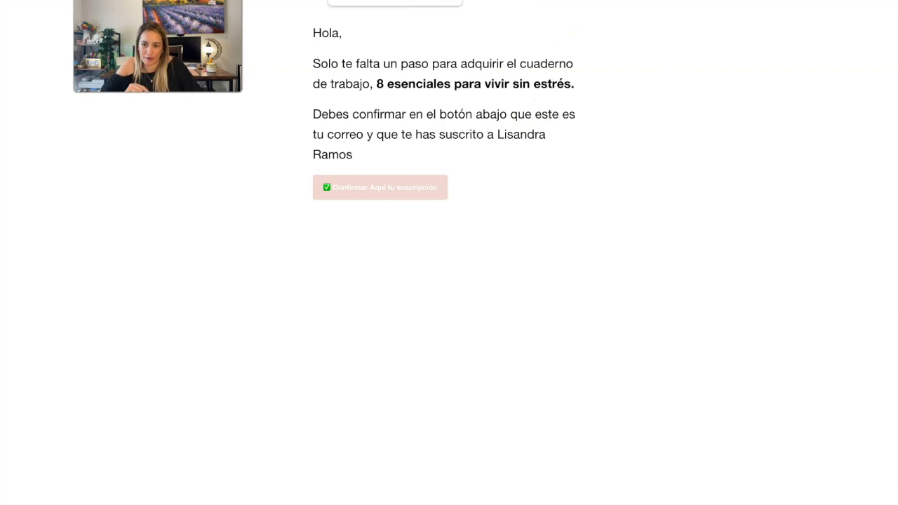
# - Leave the email preview and redirect confirmed contacts to a custom confirmation page, choosing the "Thank You" landing page
pyautogui.press('super+w')
pyautogui.click(278, 231)
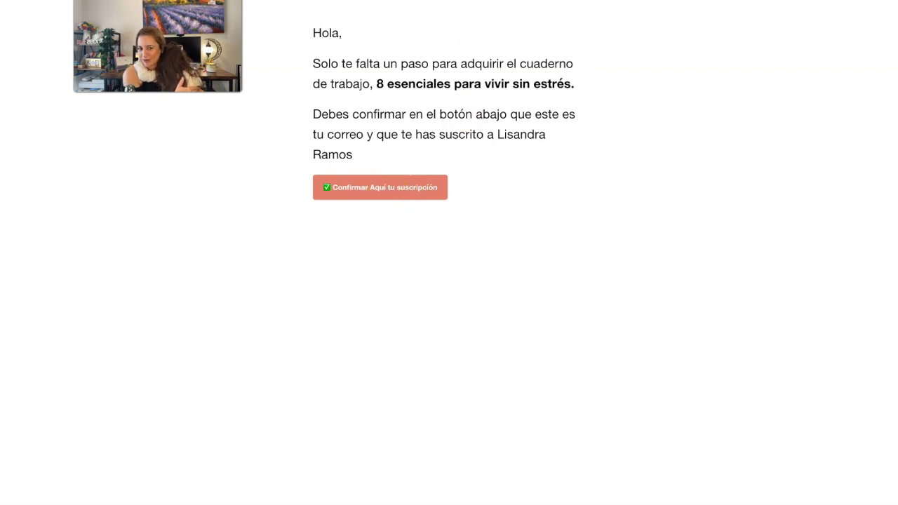
pyautogui.hotkey('ctrl', 'w')
pyautogui.scroll(-5, 405, 254)
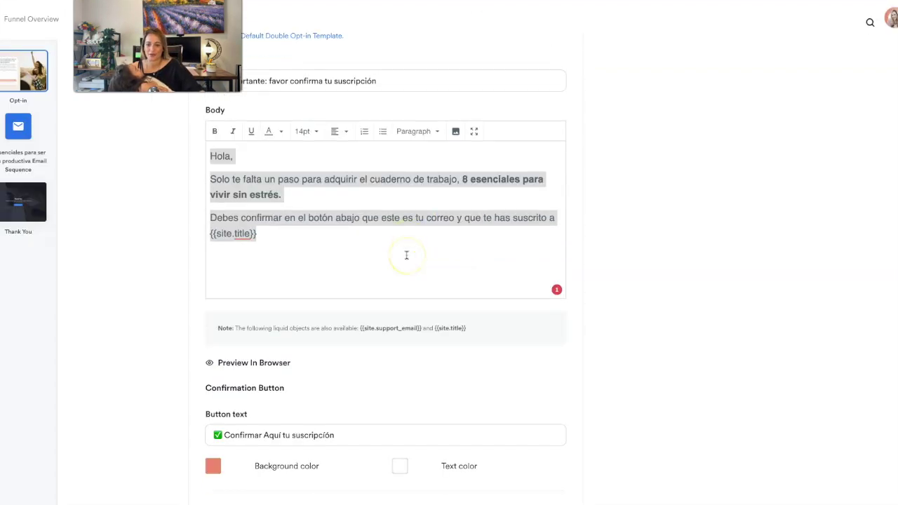
pyautogui.scroll(-1, 406, 255)
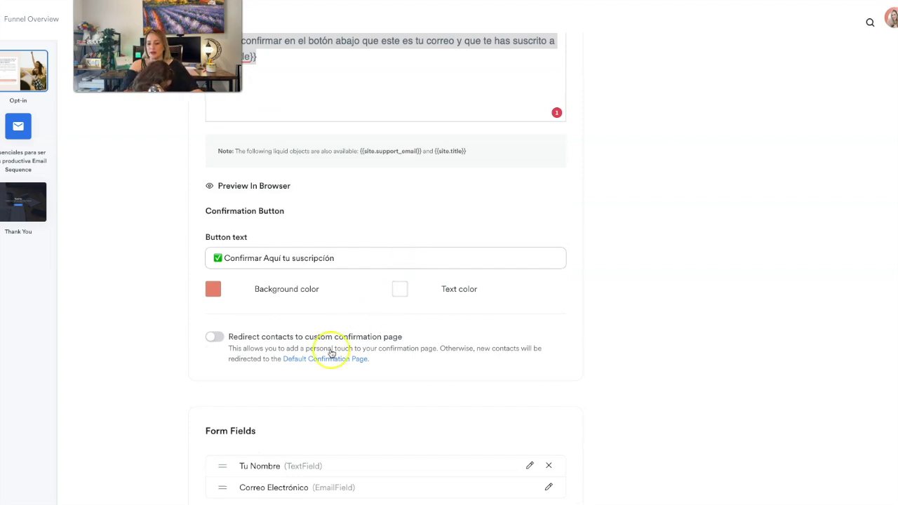
pyautogui.click(218, 336)
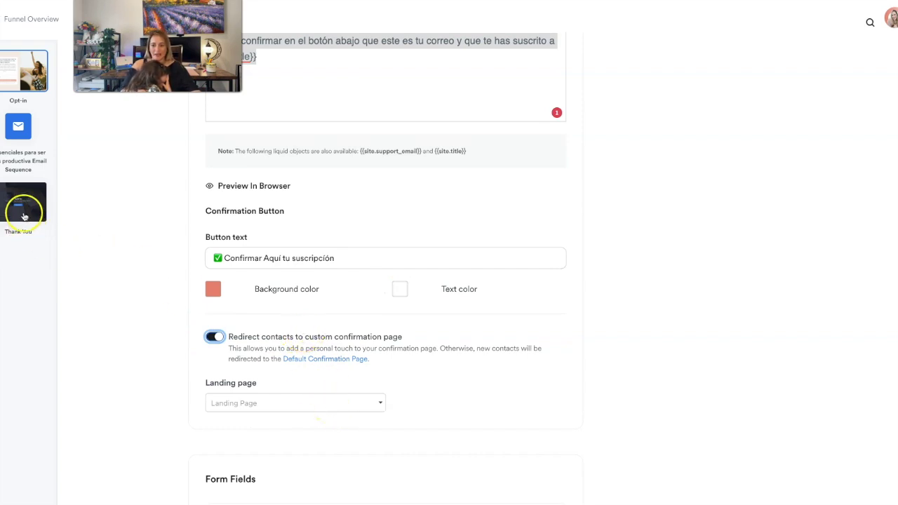
pyautogui.click(281, 403)
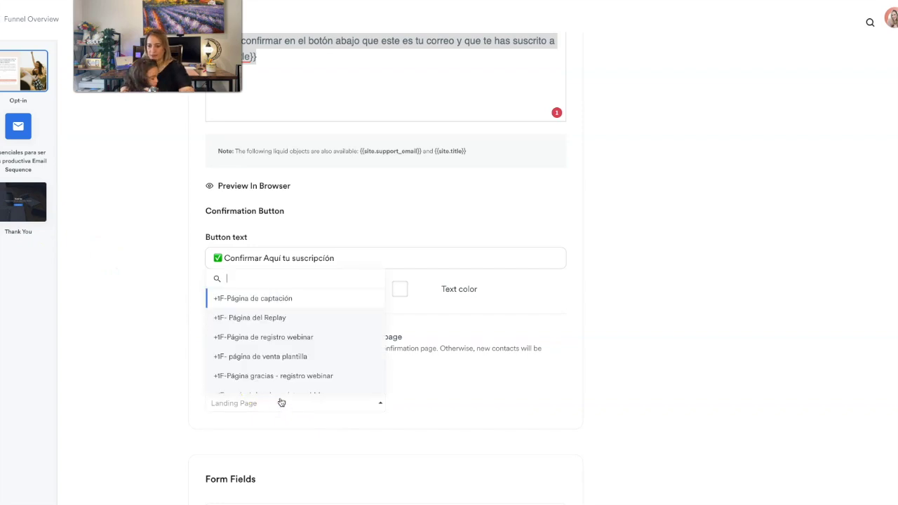
pyautogui.click(281, 403)
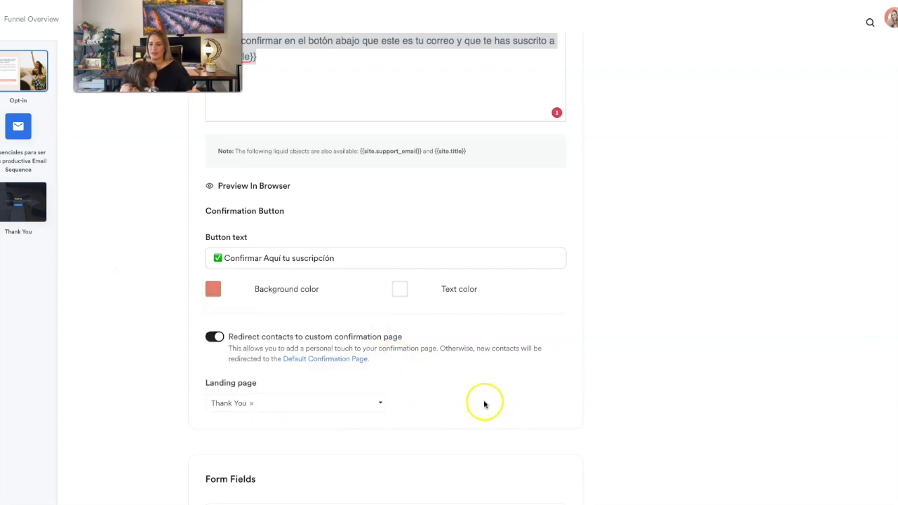
# - Send contacts to the custom thank you page "Paso 1 Confirmar" after submission and save the form
pyautogui.scroll(10, 484, 403)
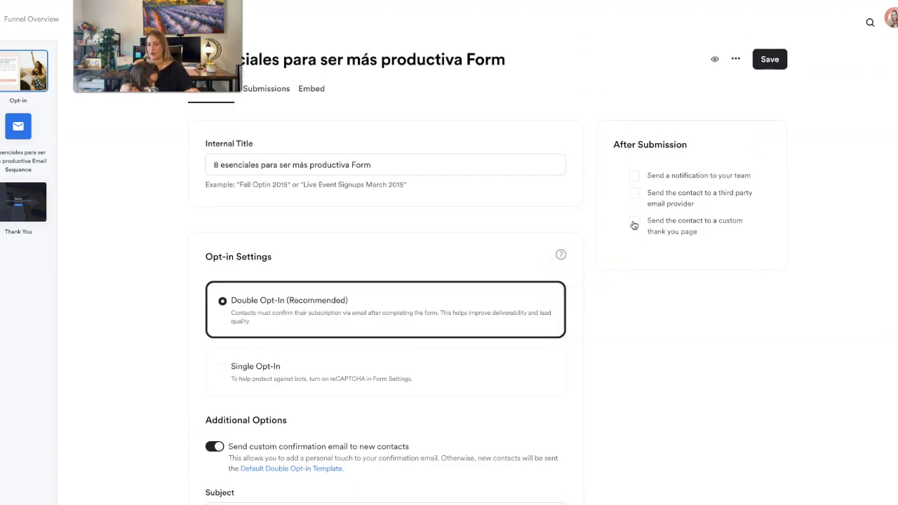
pyautogui.click(633, 220)
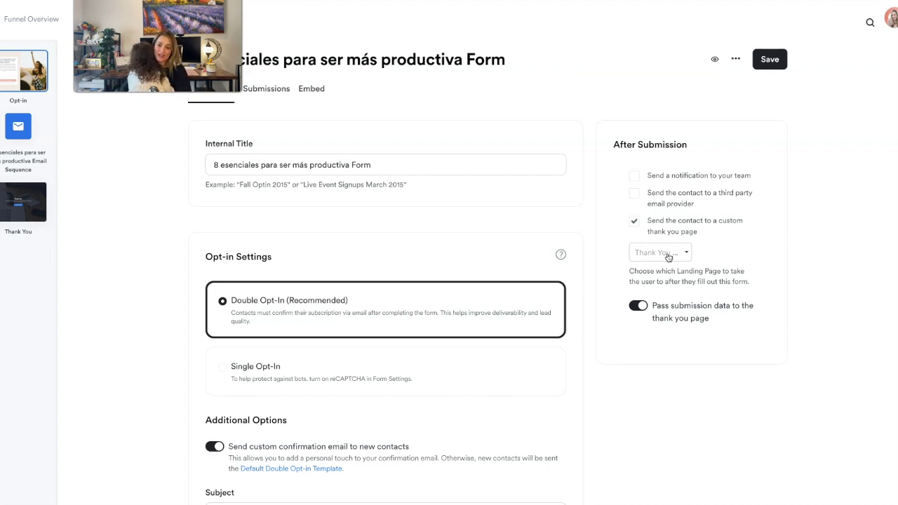
pyautogui.click(668, 254)
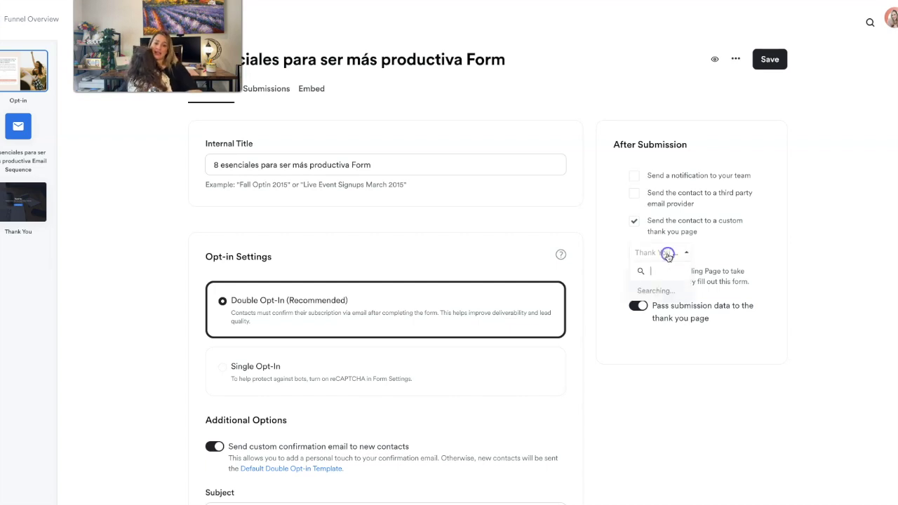
pyautogui.click(659, 296)
pyautogui.click(768, 61)
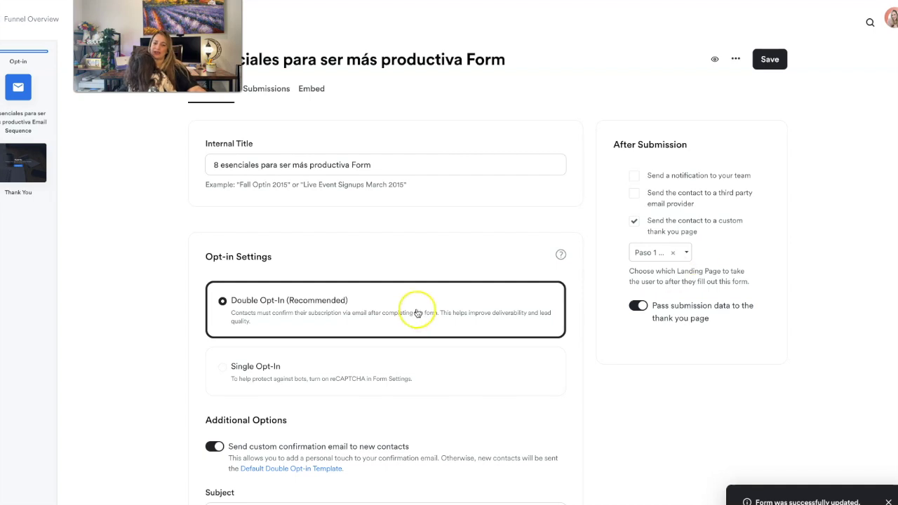
# - Add the select box field "Selecciona la mejor opción que te describa:" to the form's fields
pyautogui.scroll(-1, 387, 289)
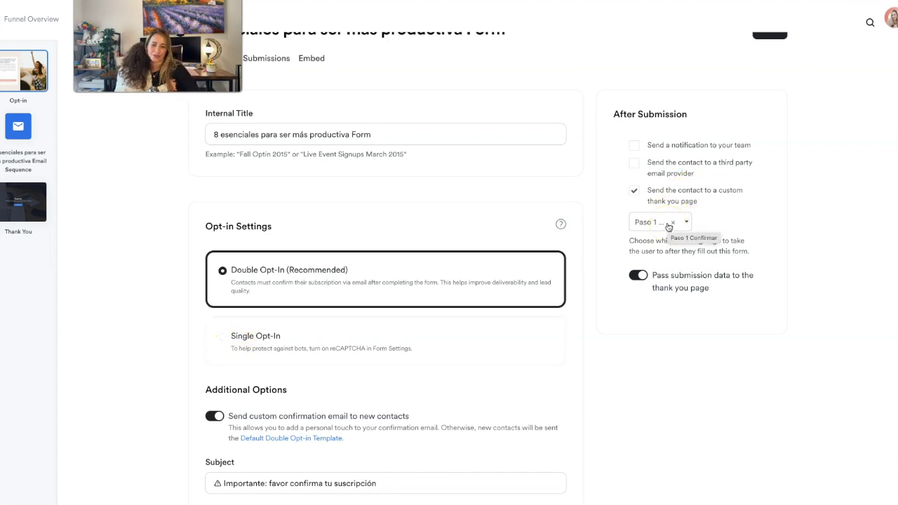
pyautogui.scroll(-4, 397, 315)
pyautogui.scroll(-6, 397, 318)
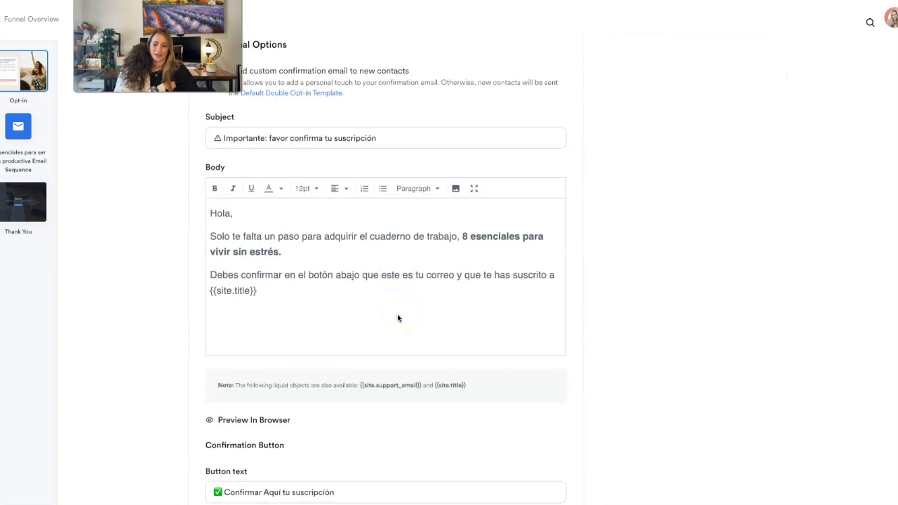
pyautogui.scroll(-4, 397, 318)
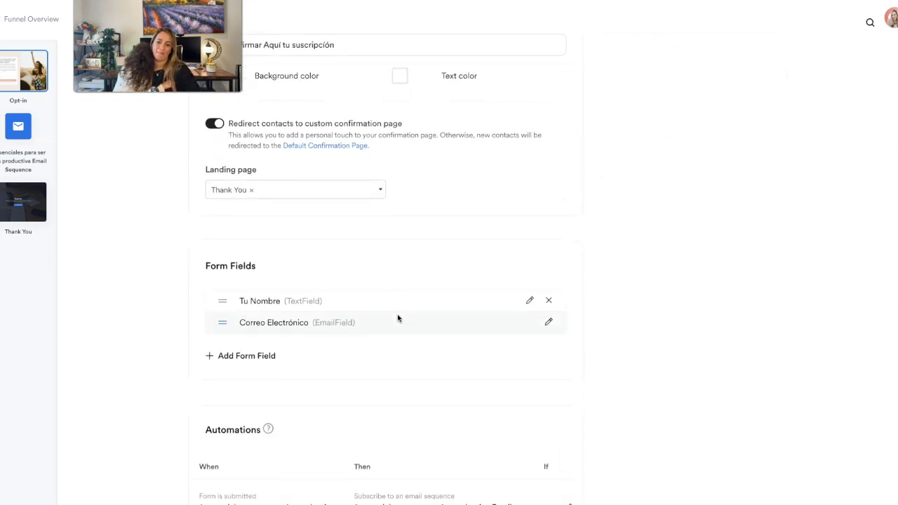
pyautogui.click(272, 259)
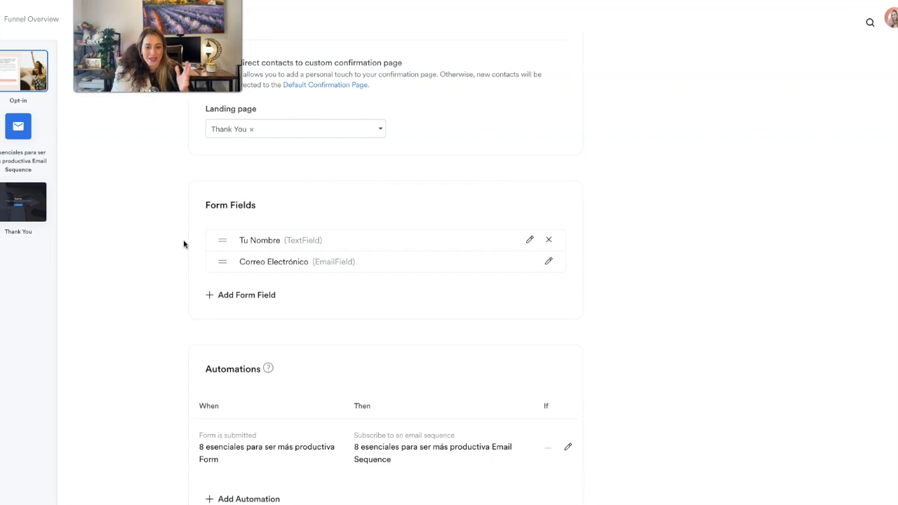
pyautogui.click(247, 297)
pyautogui.click(369, 298)
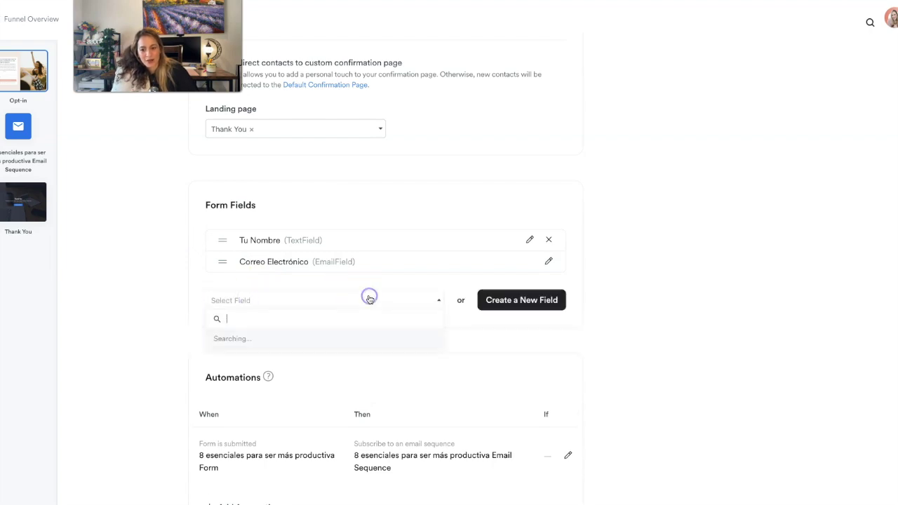
pyautogui.scroll(-5, 366, 382)
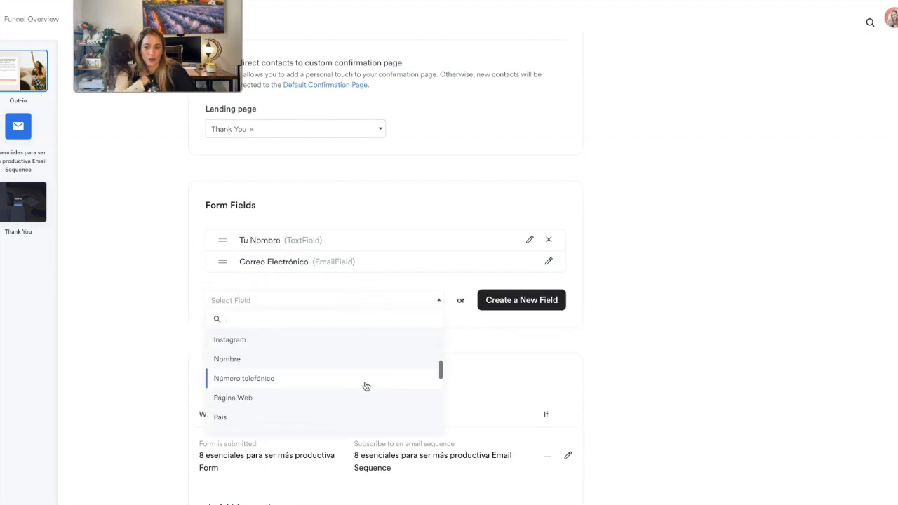
pyautogui.scroll(-2, 366, 382)
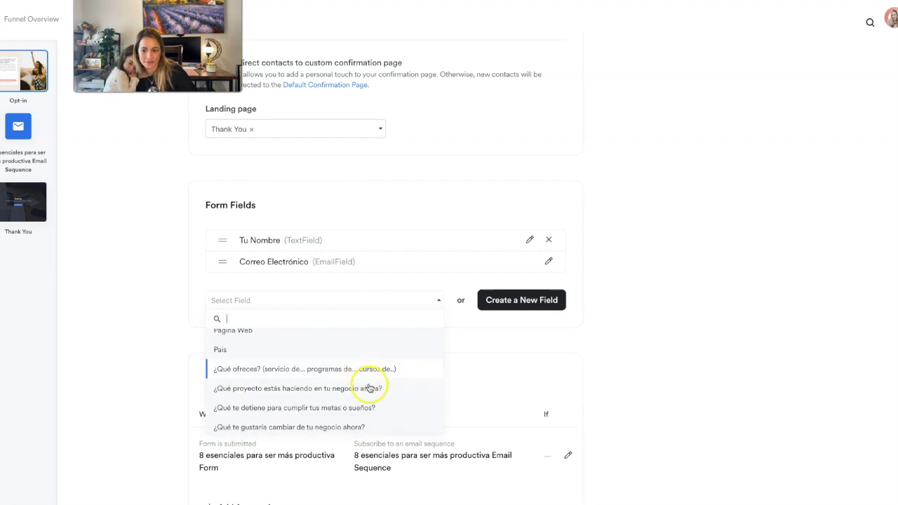
pyautogui.scroll(-1, 347, 390)
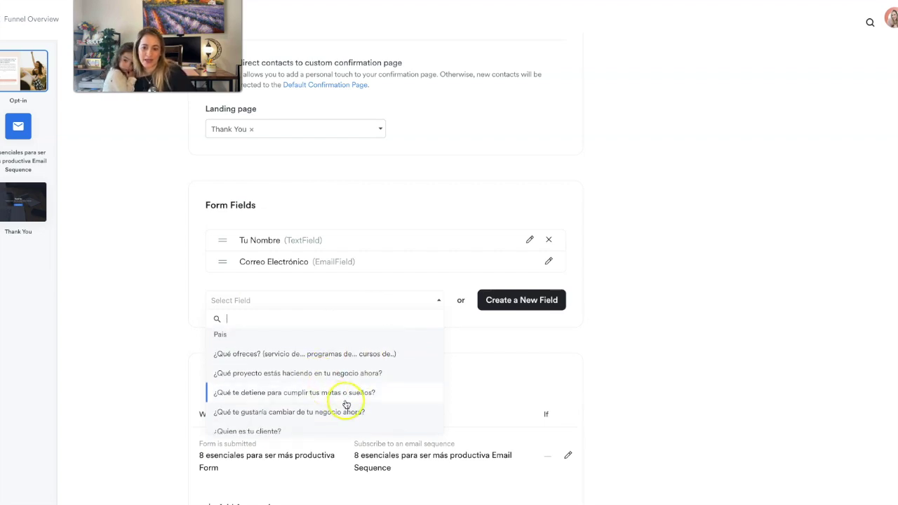
pyautogui.scroll(-3, 350, 387)
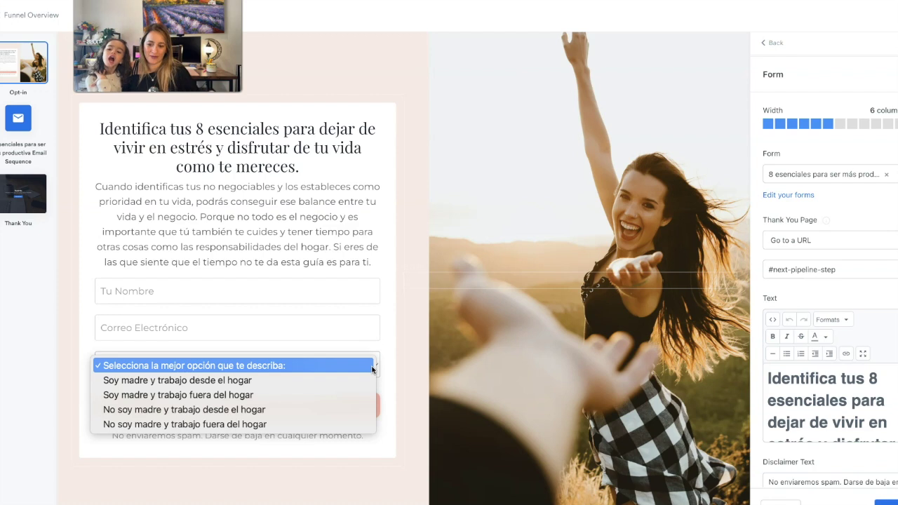
# - Check the added field's choices on the opt-in page and review the form's field list and email sequence automation
pyautogui.click(394, 320)
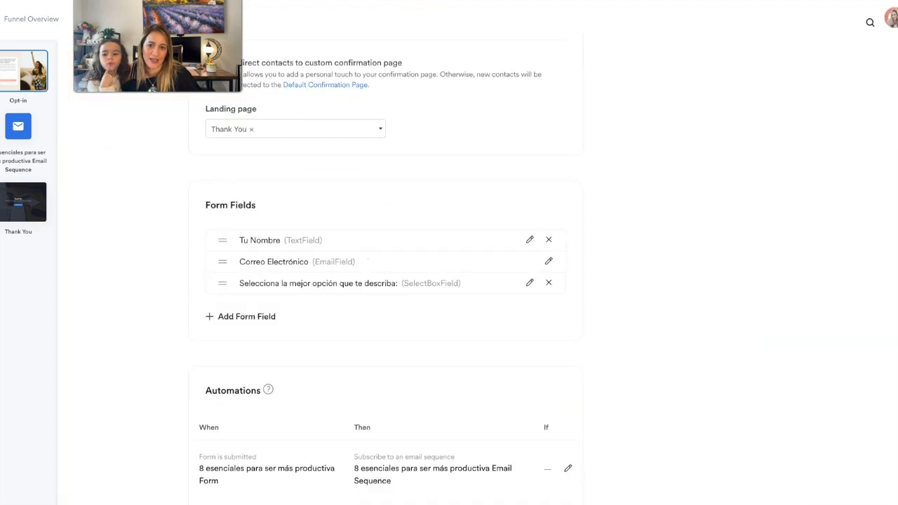
pyautogui.scroll(-1, 390, 321)
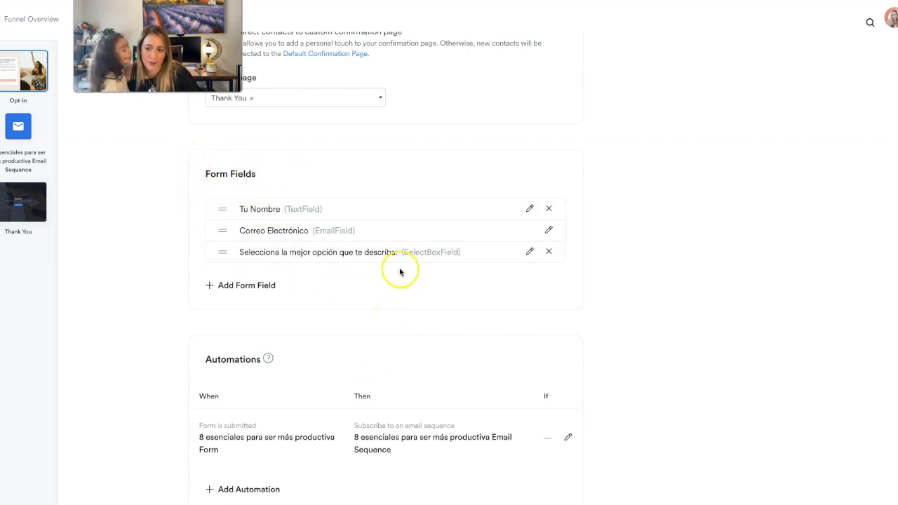
pyautogui.scroll(-1, 396, 294)
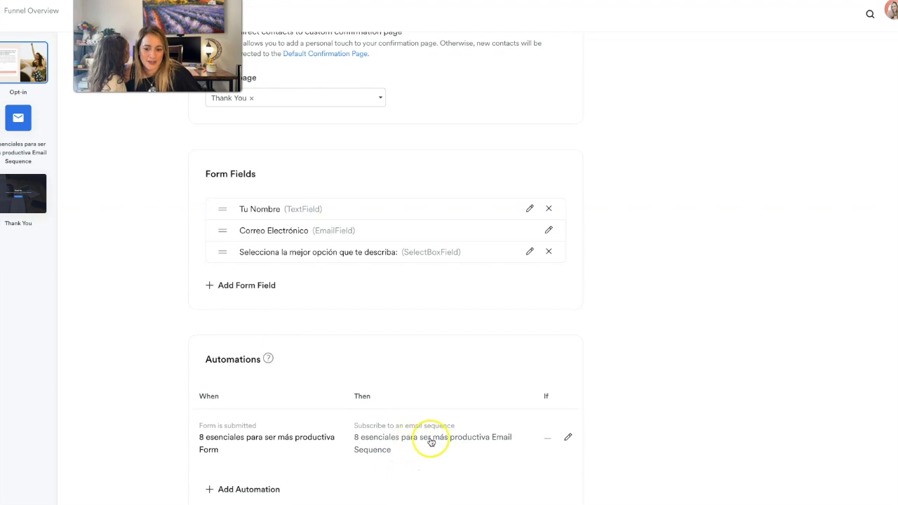
# - Rewrite the sequence's Welcome email with subject "📝 Aquí esta tu guía 8 esenciales" and a 14pt Spanish body linking "Descarga aquí tus 8 esenciales", and save it
pyautogui.click(25, 118)
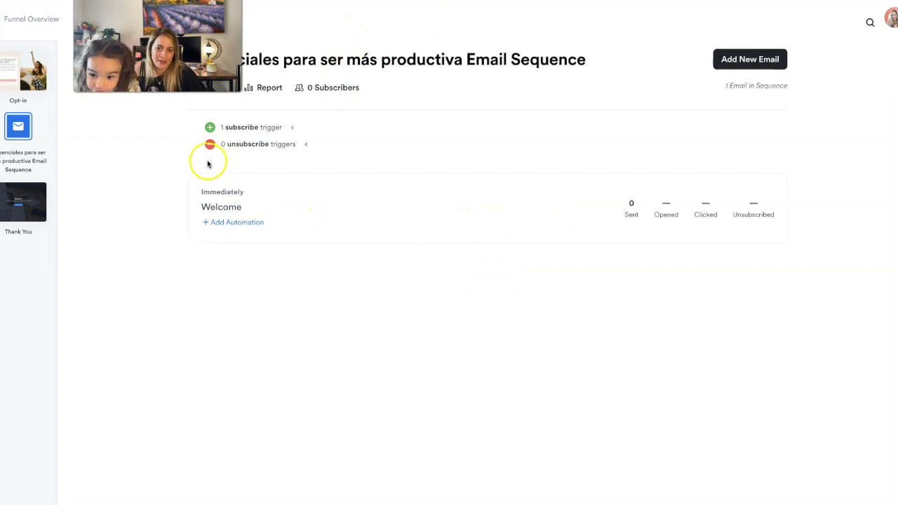
pyautogui.click(230, 208)
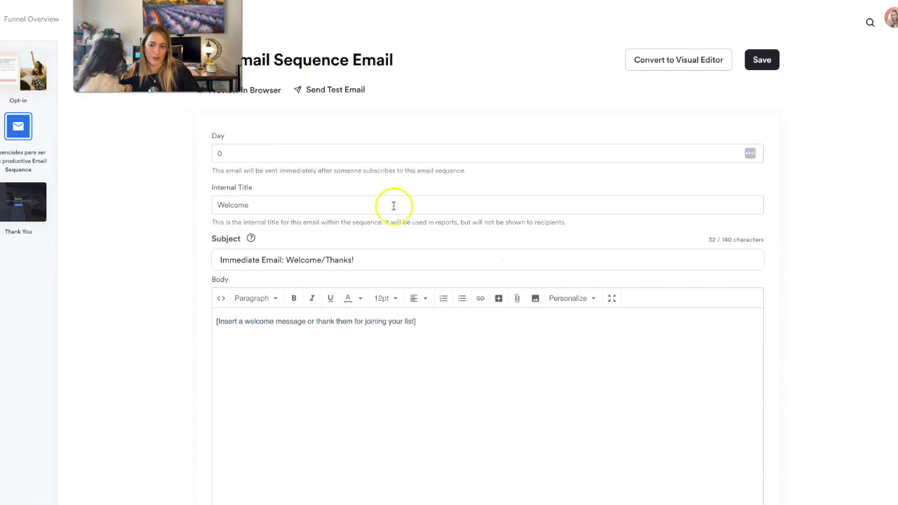
pyautogui.scroll(-3, 376, 206)
pyautogui.scroll(3, 431, 211)
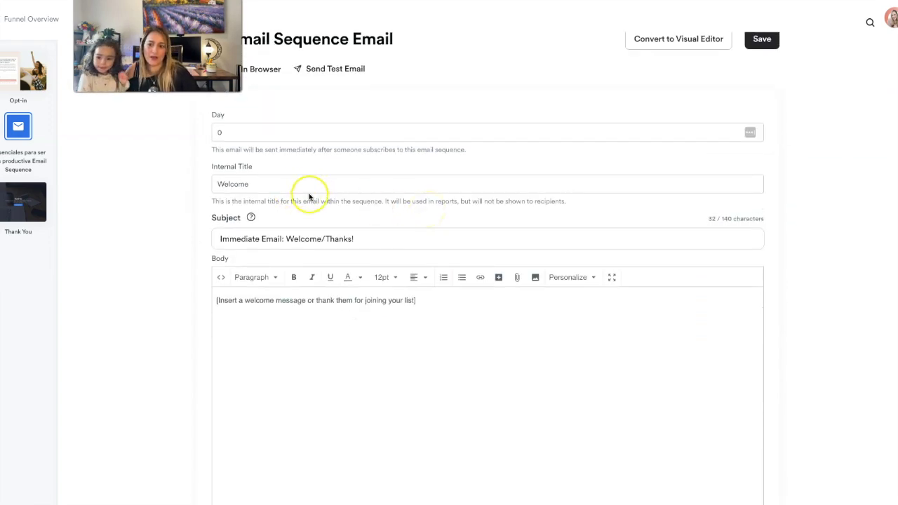
pyautogui.scroll(-1, 375, 248)
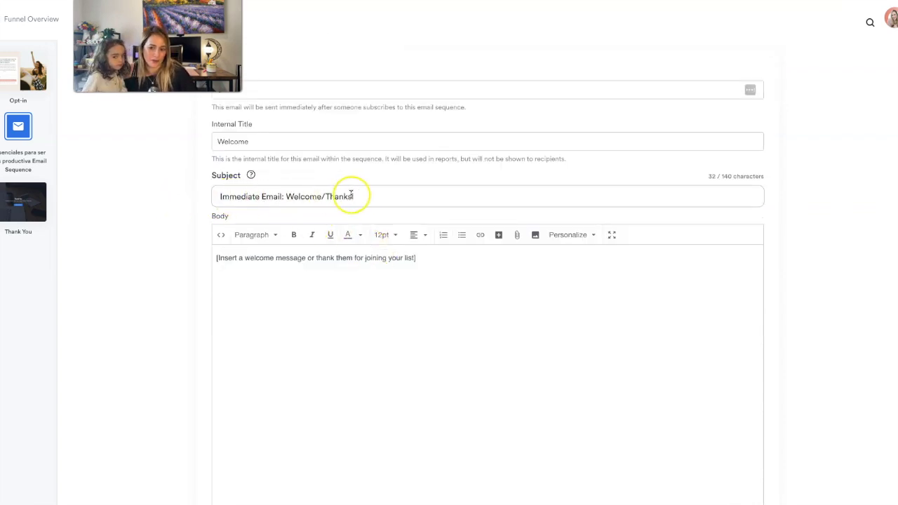
pyautogui.scroll(-1, 358, 196)
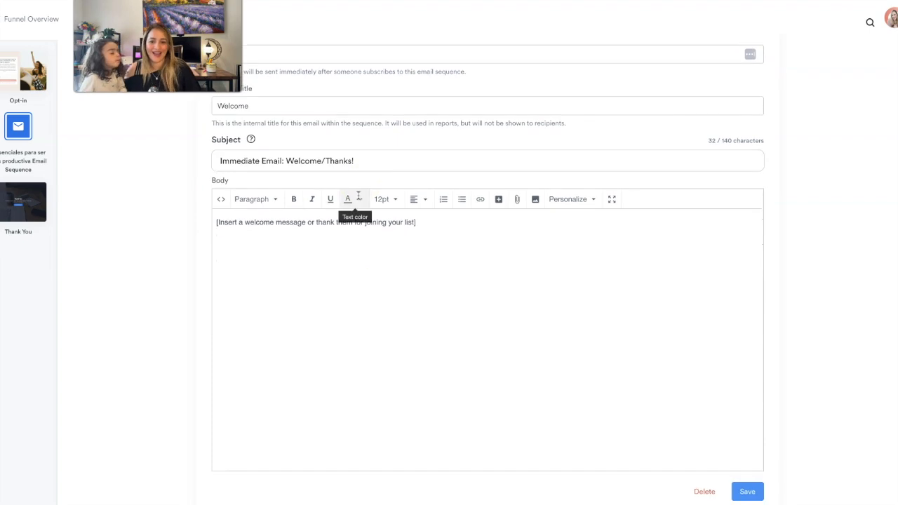
pyautogui.moveTo(374, 162); pyautogui.dragTo(241, 160)
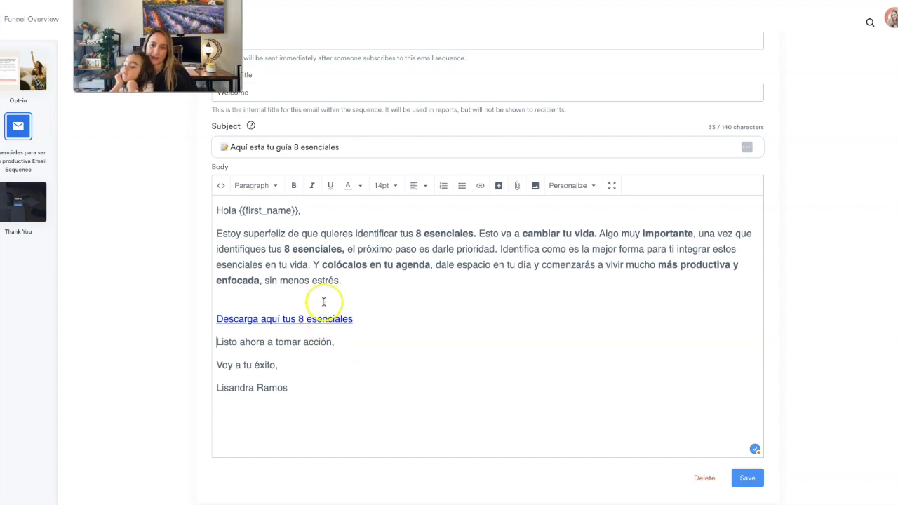
pyautogui.scroll(-1, 336, 303)
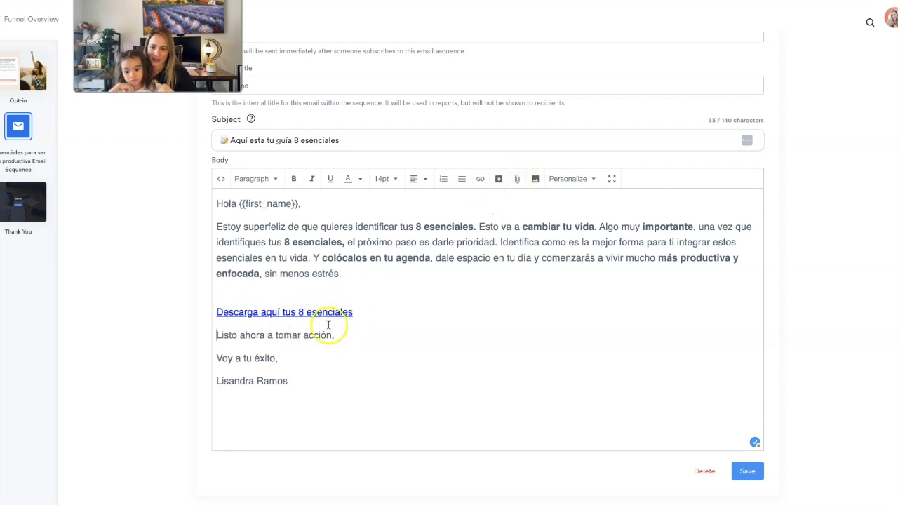
pyautogui.click(746, 471)
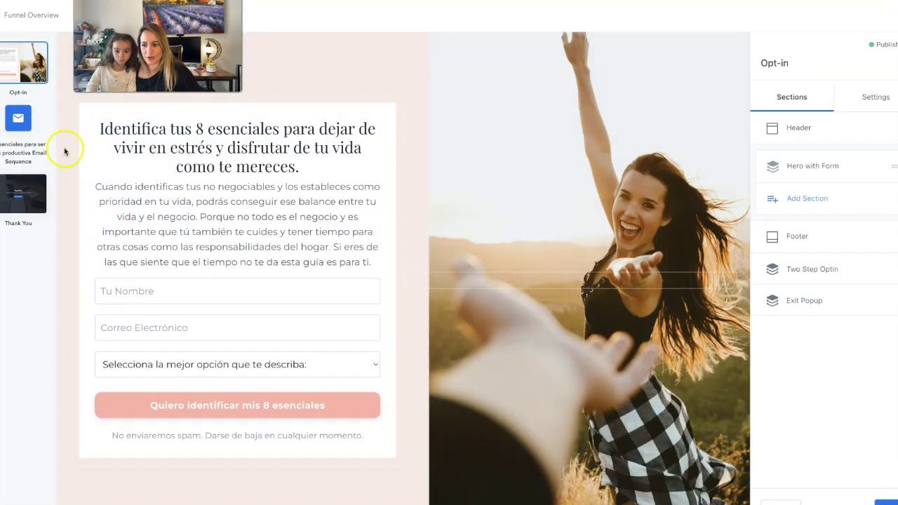
# - Reopen the Welcome email from the email sequence and review its subject, body text and download link
pyautogui.click(15, 119)
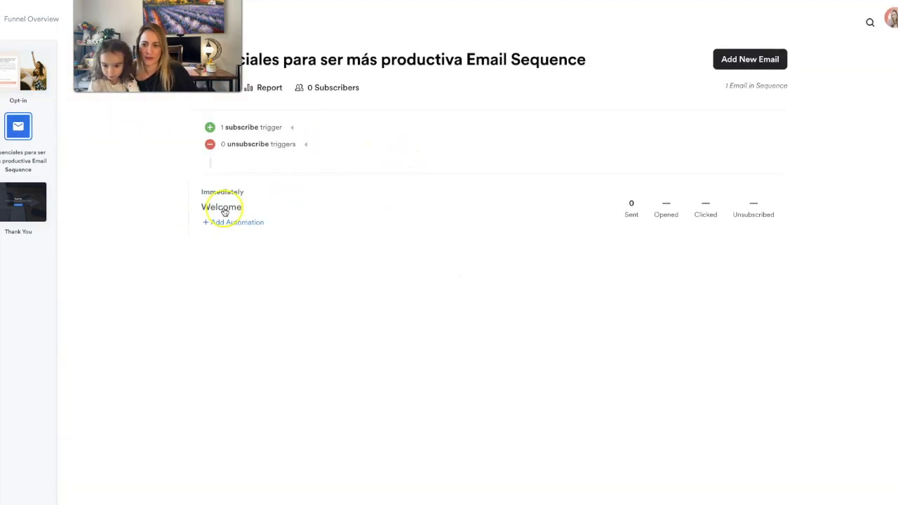
pyautogui.click(221, 209)
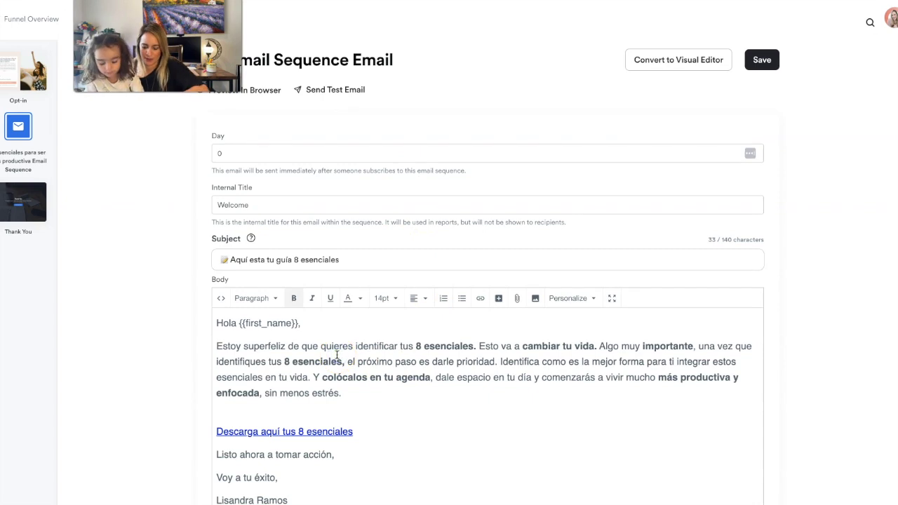
pyautogui.hotkey('ctrl', 'a')
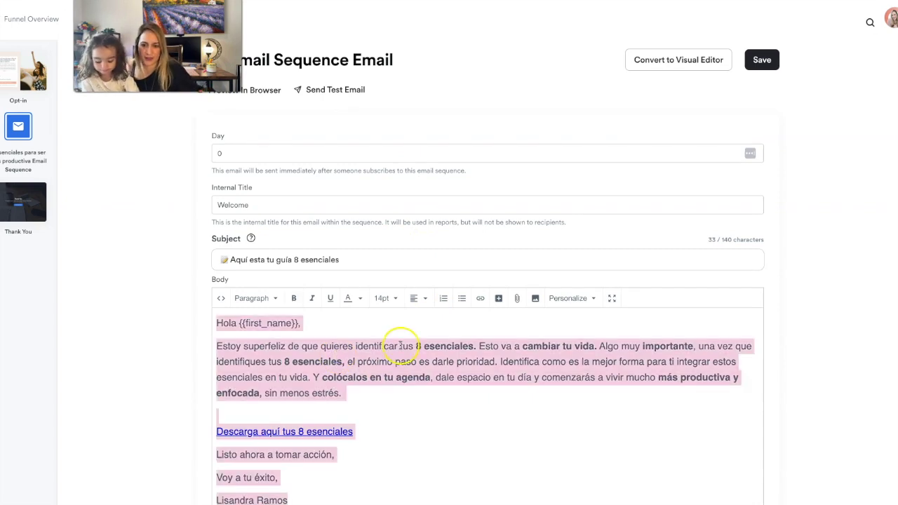
pyautogui.click(863, 312)
pyautogui.scroll(-2, 533, 379)
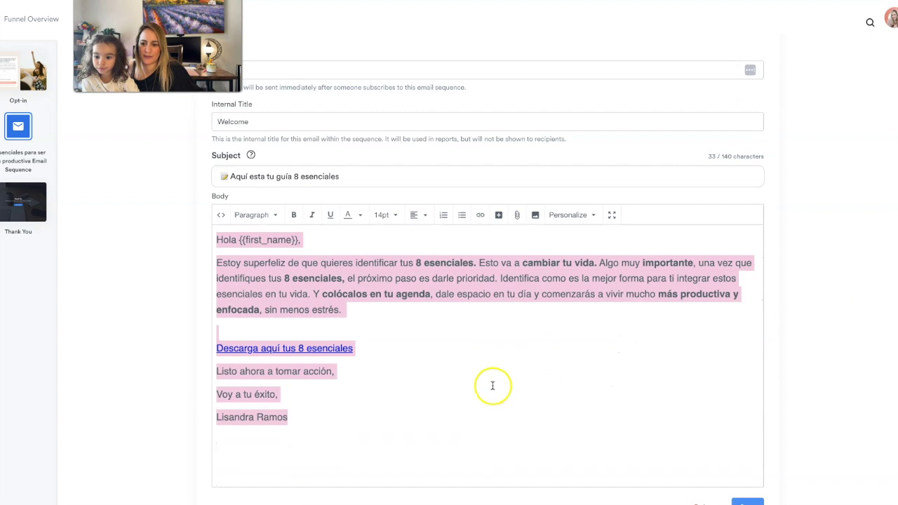
pyautogui.click(491, 385)
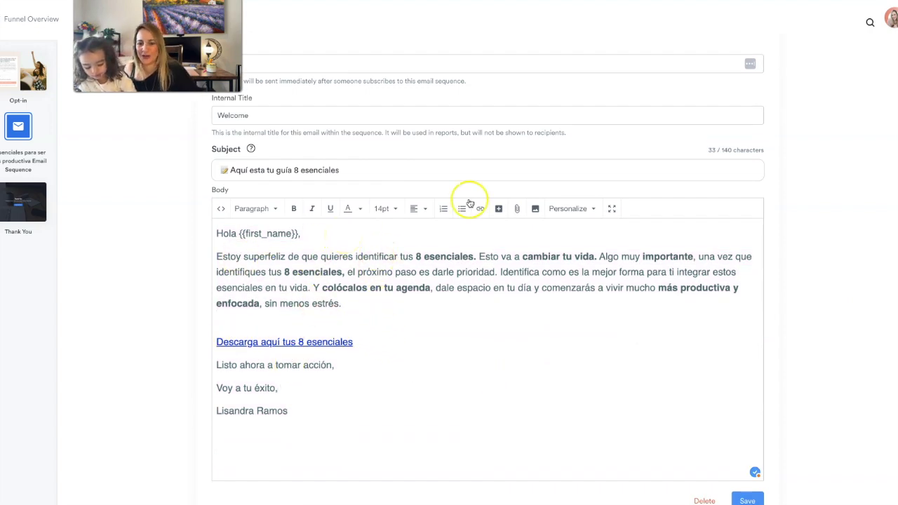
# - Convert the Welcome email from the classic editor to the Visual Editor and open its content for editing
pyautogui.scroll(2, 685, 156)
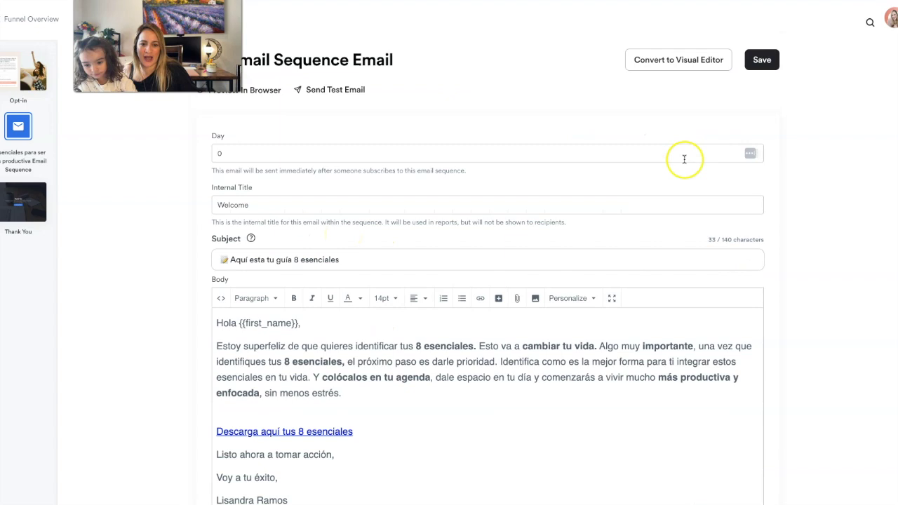
pyautogui.click(679, 63)
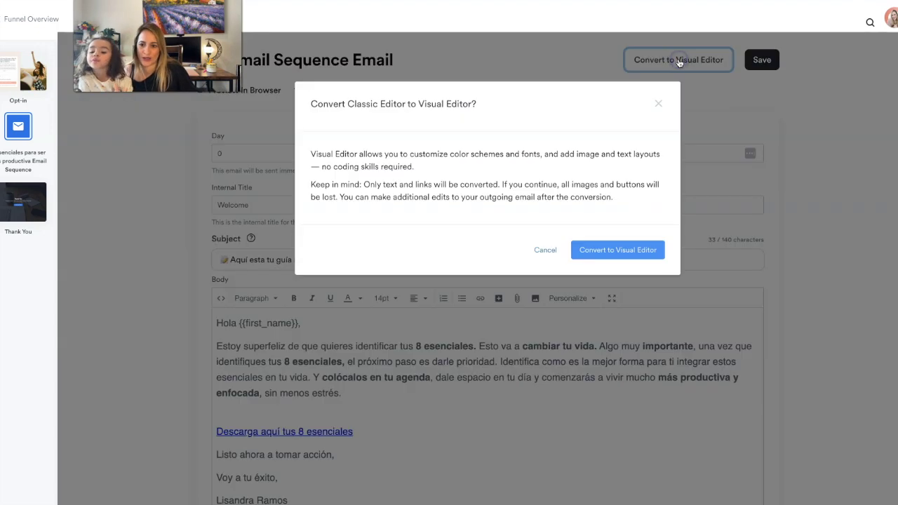
pyautogui.click(599, 254)
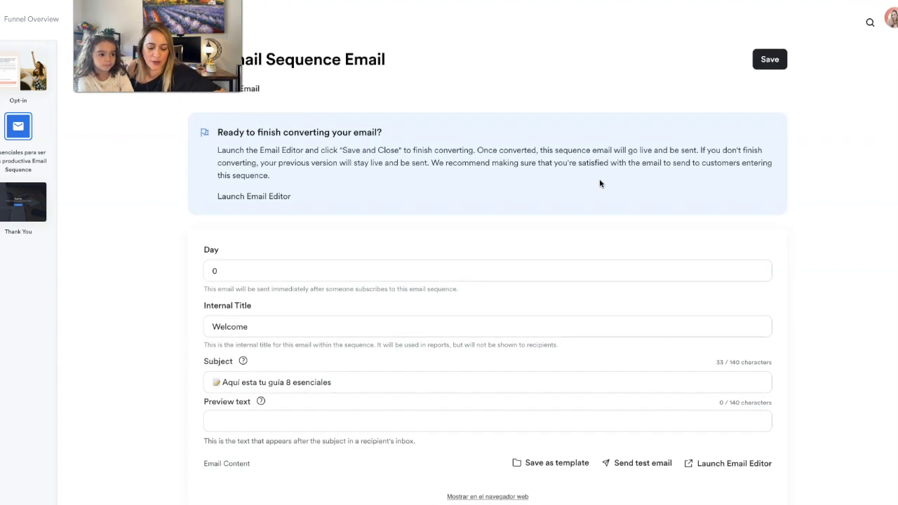
pyautogui.scroll(-6, 611, 231)
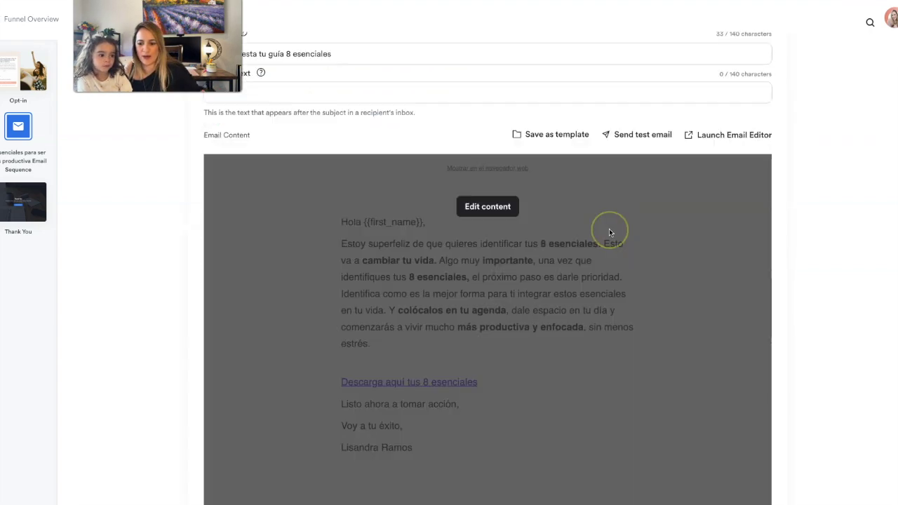
pyautogui.click(501, 132)
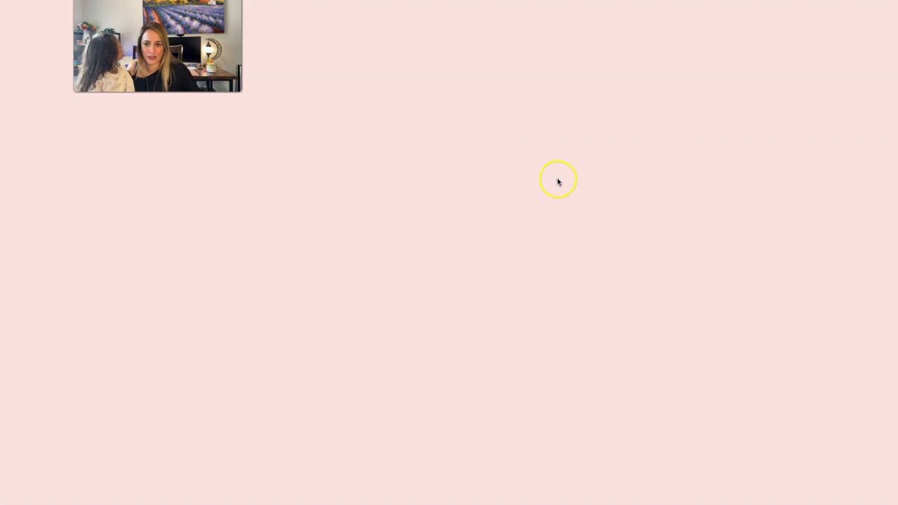
# - Remove the "Descarga aquí tus 8 esenciales" link and the closing lines below it from the email's text section
pyautogui.click(423, 162)
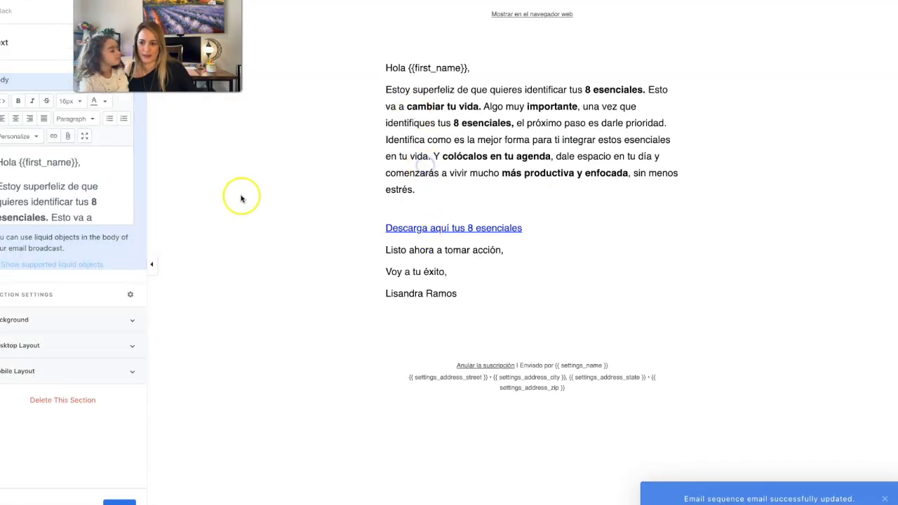
pyautogui.scroll(-10, 70, 190)
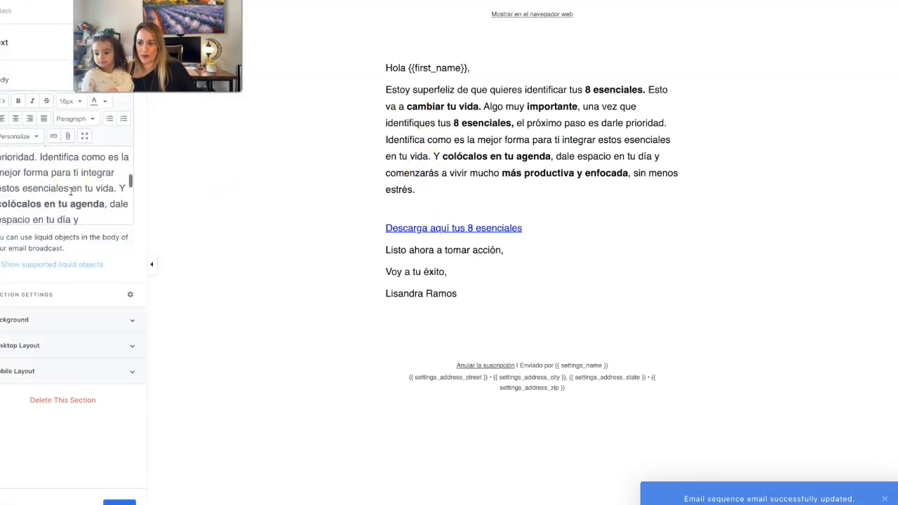
pyautogui.scroll(2, 68, 191)
pyautogui.click(30, 190)
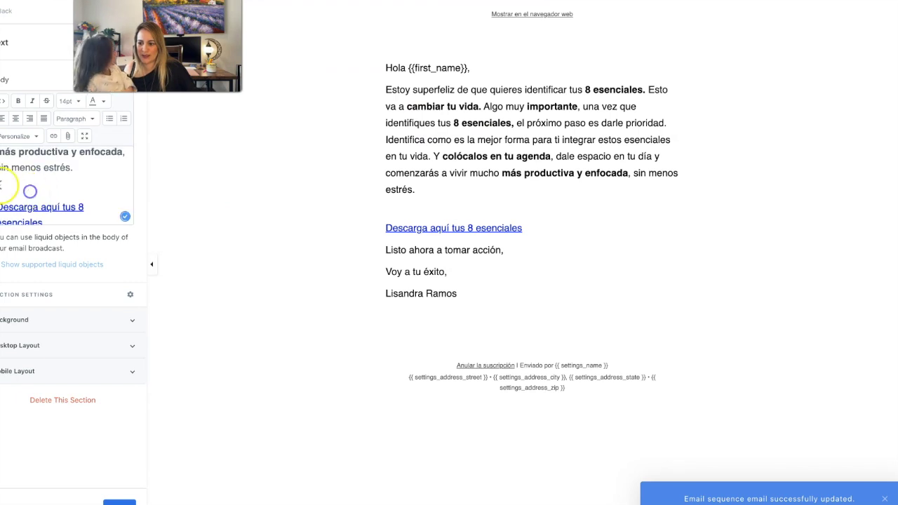
pyautogui.hotkey('ctrl', 'shift', 'End')
pyautogui.press('BackSpace')
pyautogui.click(7, 11)
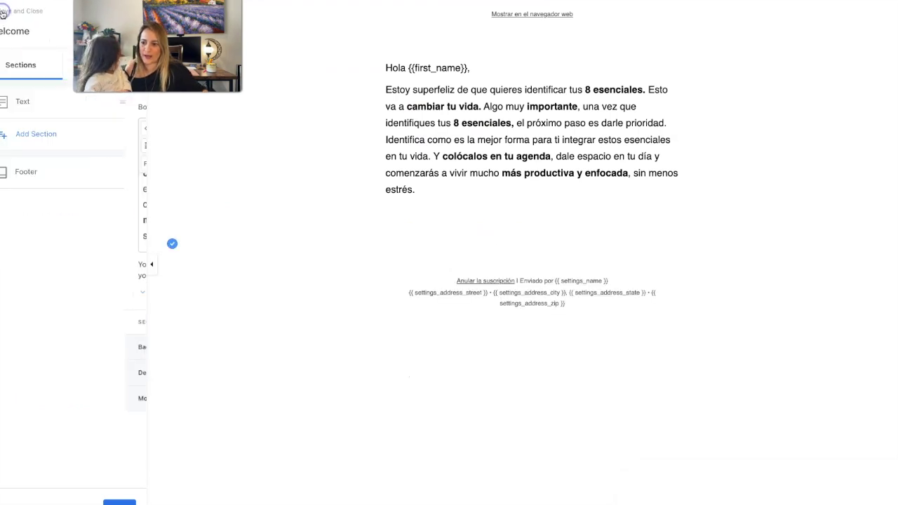
# - Add a button section below the text, labelled "DESCARGA AQUI TU GUIA", with a coral background
pyautogui.click(43, 134)
pyautogui.click(20, 84)
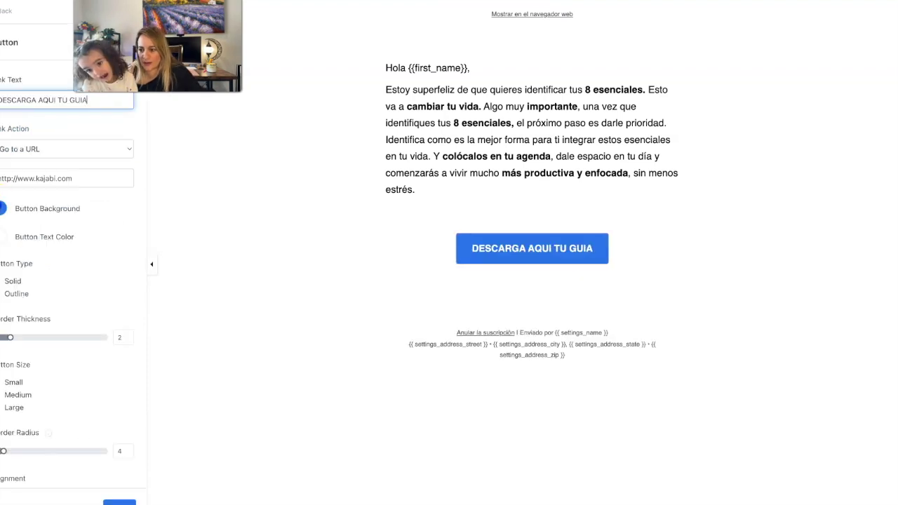
pyautogui.click(3, 208)
pyautogui.click(25, 254)
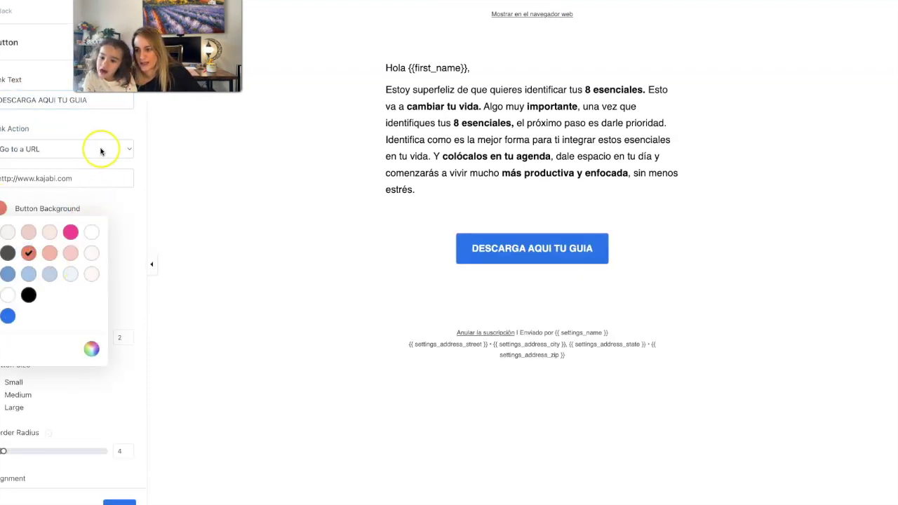
# - Set the button's link action to Download a file and upload the guide file from the device
pyautogui.click(102, 148)
pyautogui.click(63, 136)
pyautogui.click(63, 181)
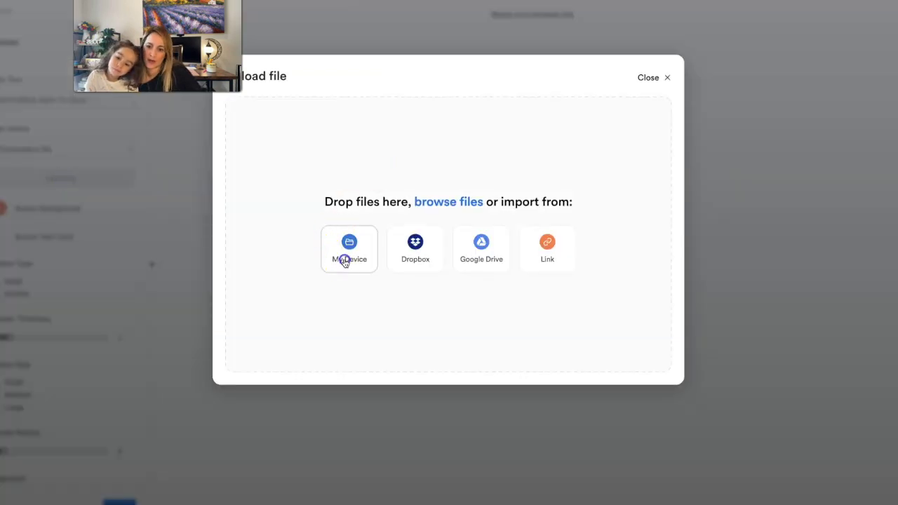
pyautogui.click(462, 189)
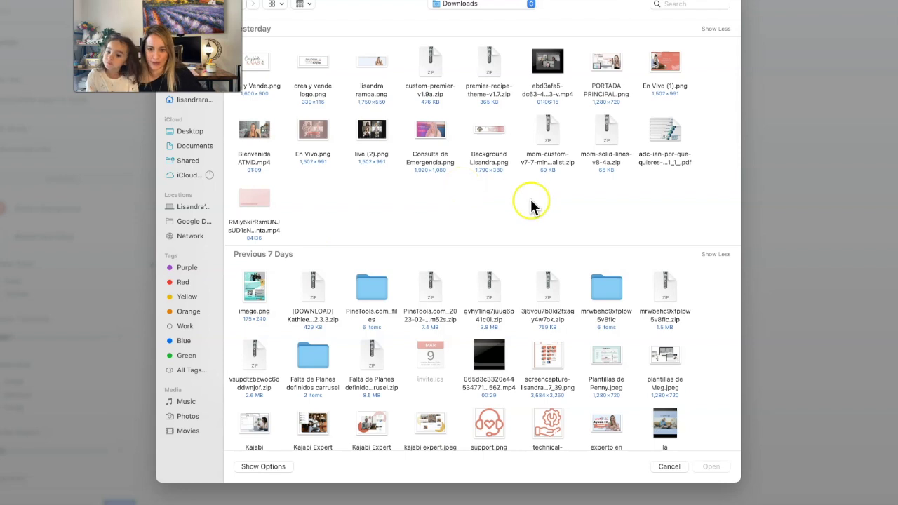
pyautogui.scroll(-5, 593, 232)
pyautogui.scroll(-15, 593, 231)
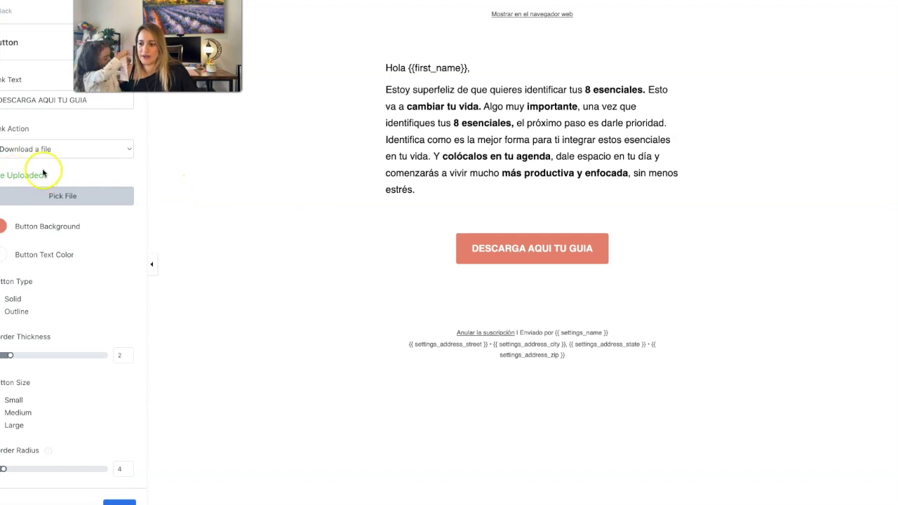
pyautogui.click(2, 13)
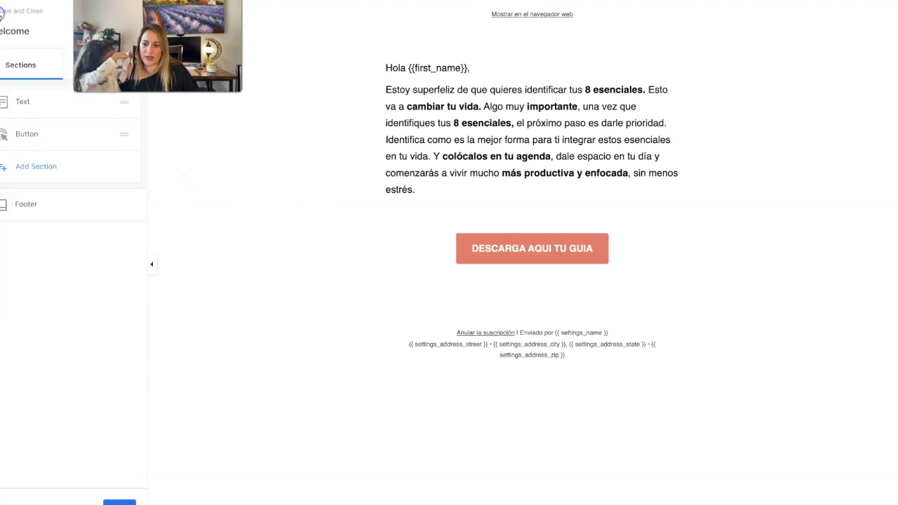
# - Add a text section below the button and replace its placeholder with the copied link and closing text
pyautogui.click(30, 170)
pyautogui.click(20, 40)
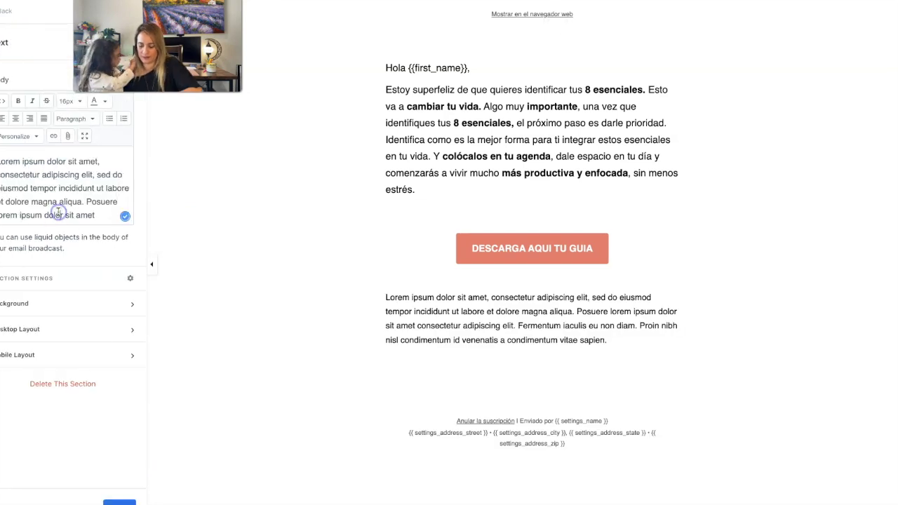
pyautogui.hotkey('ctrl', 'a')
pyautogui.hotkey('ctrl', 'v')
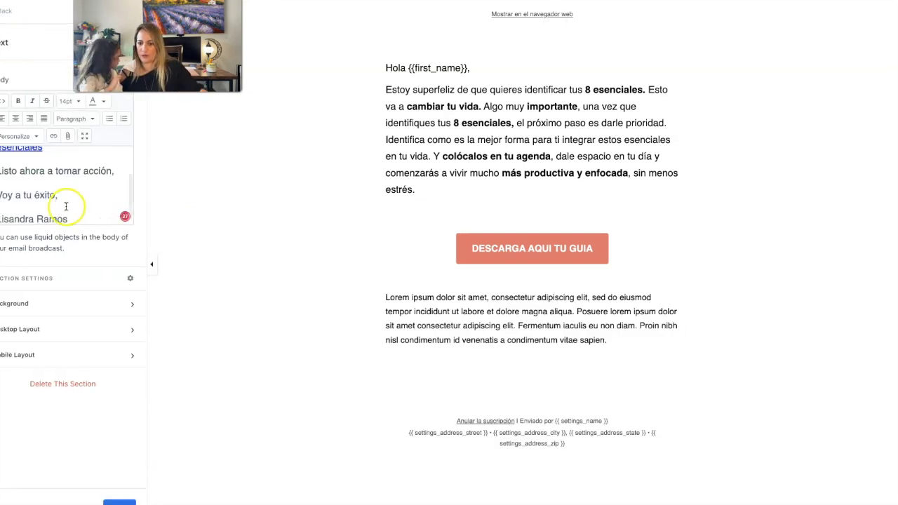
# - Delete the download link and blank lines from the new text section, keeping "Listo ahora a tomar acción,", "Voy a tu éxito," and the signature
pyautogui.scroll(2, 74, 189)
pyautogui.tripleClick(55, 195)
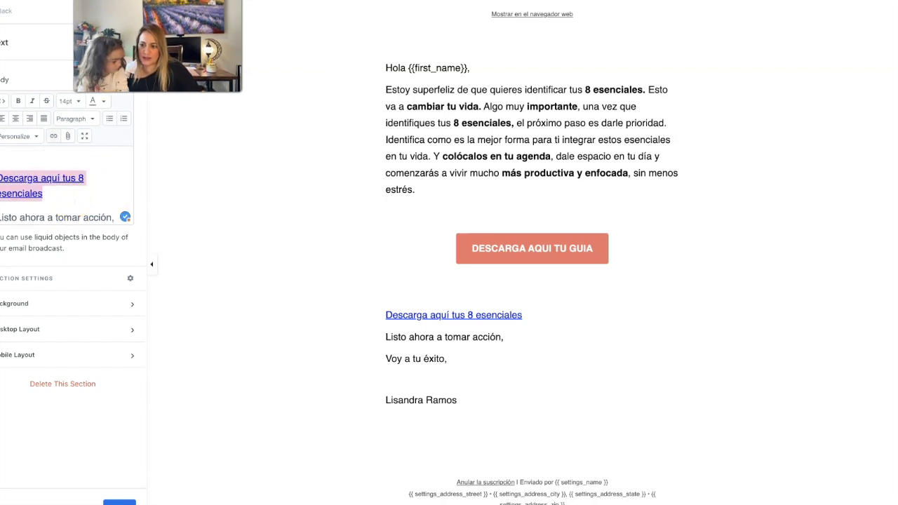
pyautogui.press('BackSpace')
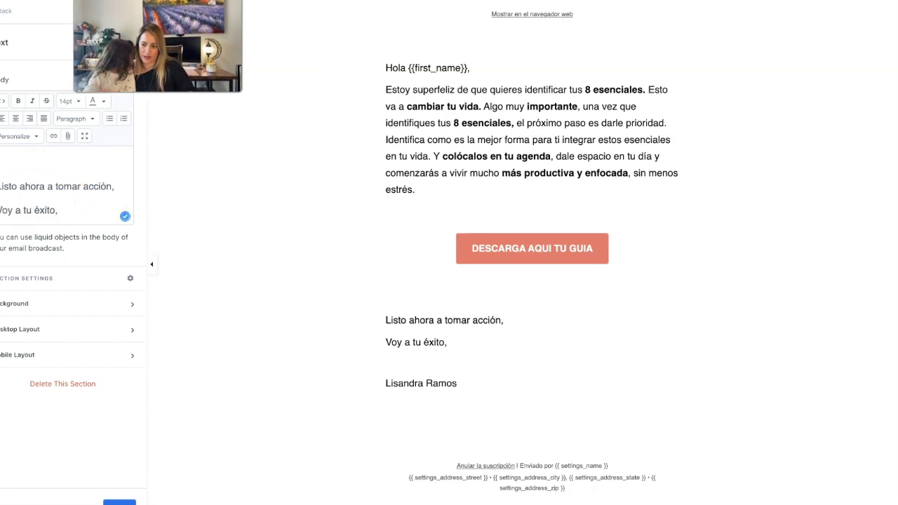
pyautogui.scroll(-1, 66, 186)
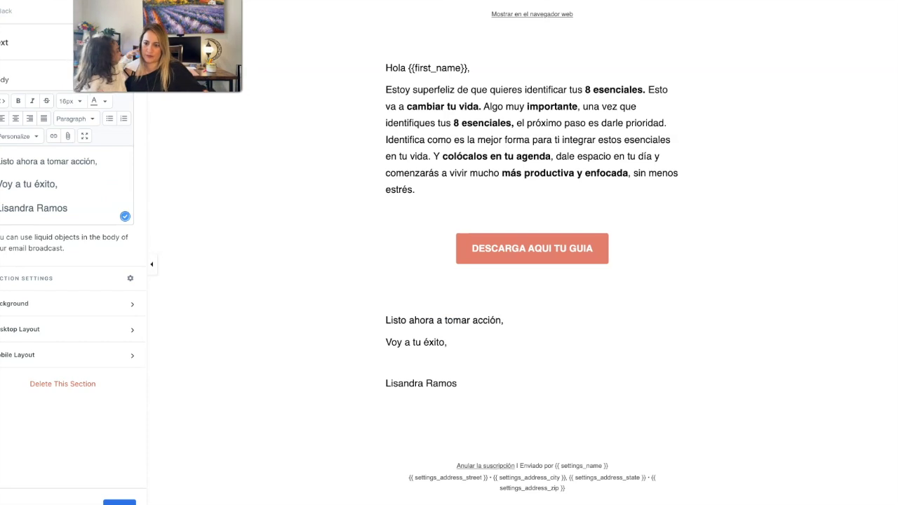
pyautogui.moveTo(99, 161); pyautogui.dragTo(1, 161)
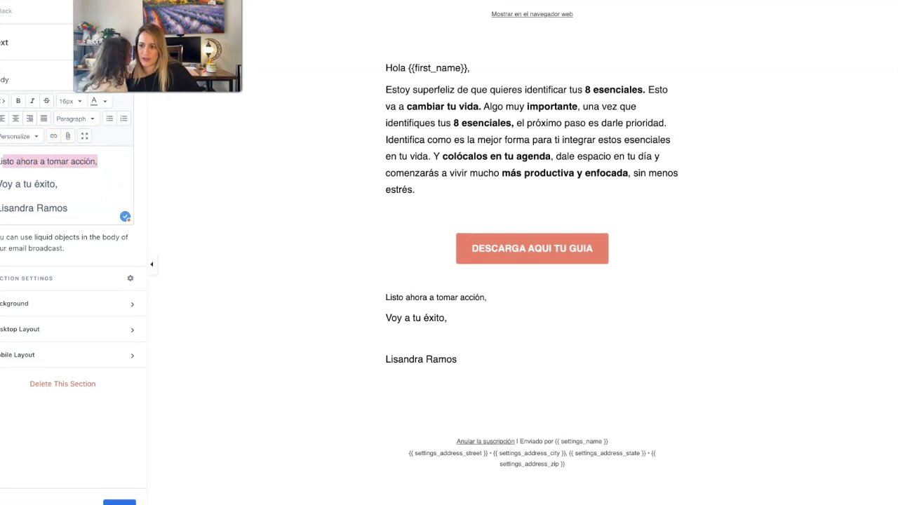
pyautogui.press('Escape')
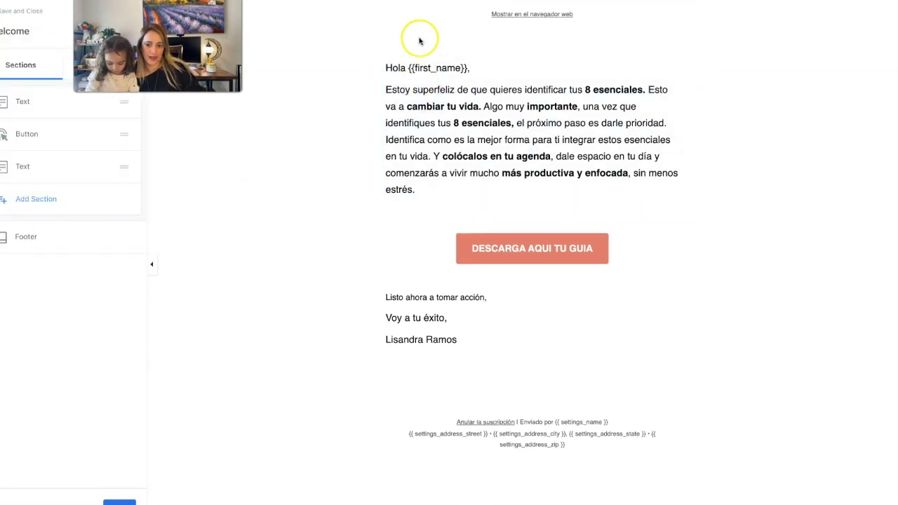
# - Add an image section with the uploaded "Mamá y Empresaria" email banner and move it above the email's first text section
pyautogui.click(35, 201)
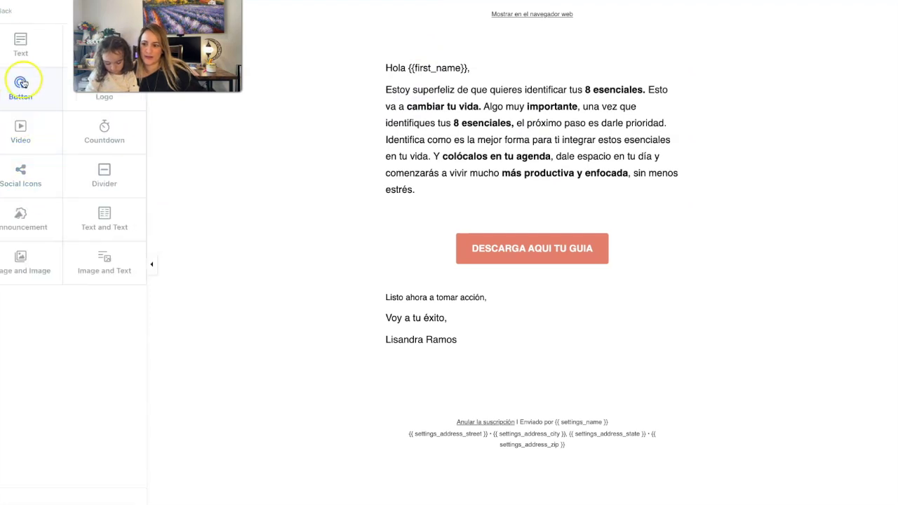
pyautogui.click(103, 84)
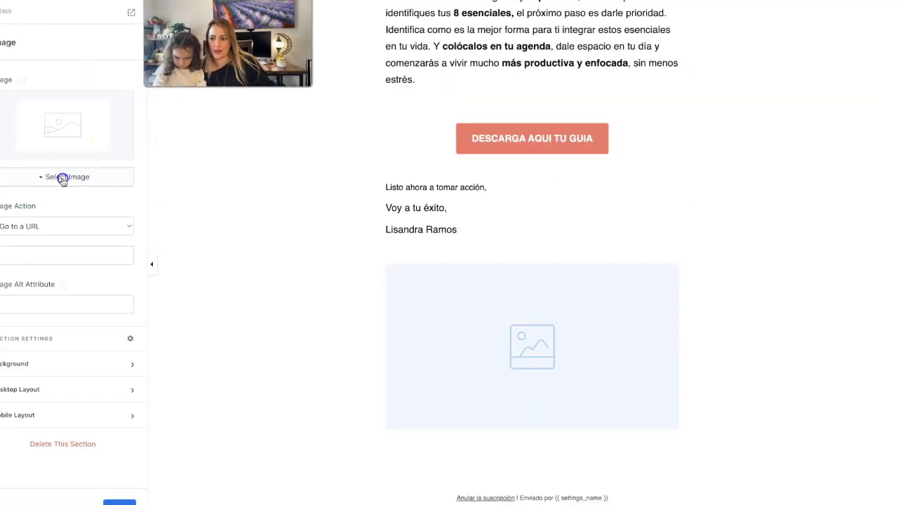
pyautogui.click(62, 178)
pyautogui.click(56, 219)
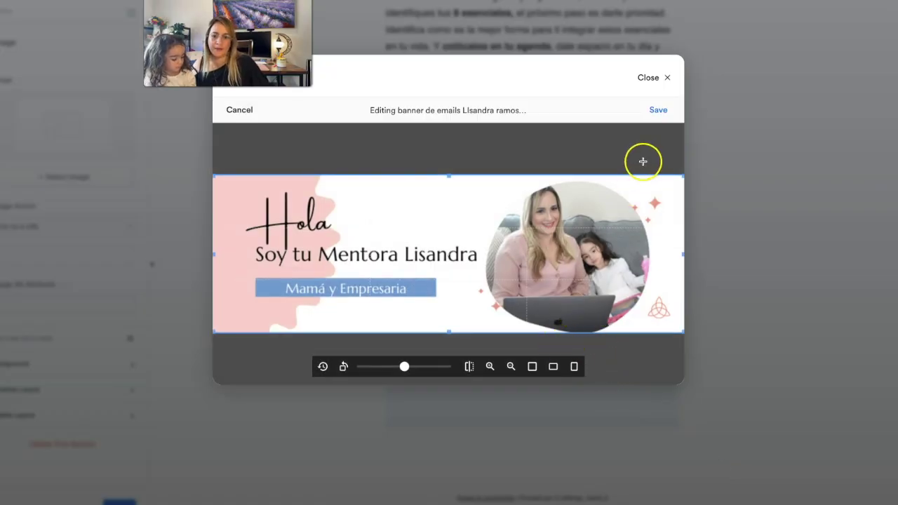
pyautogui.click(660, 110)
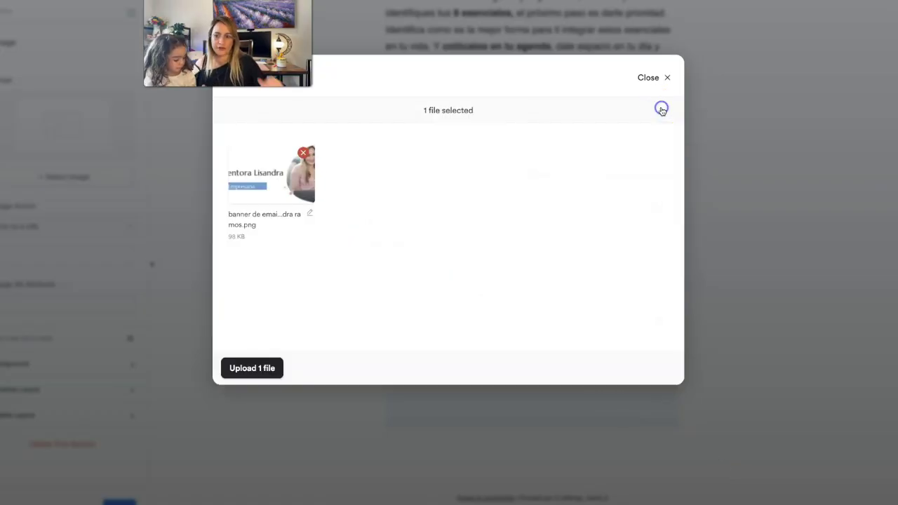
pyautogui.click(255, 366)
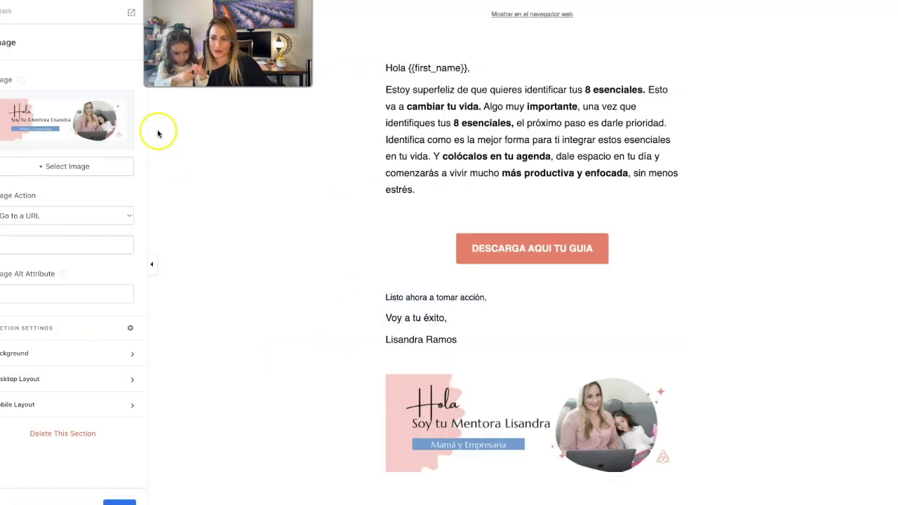
pyautogui.click(3, 11)
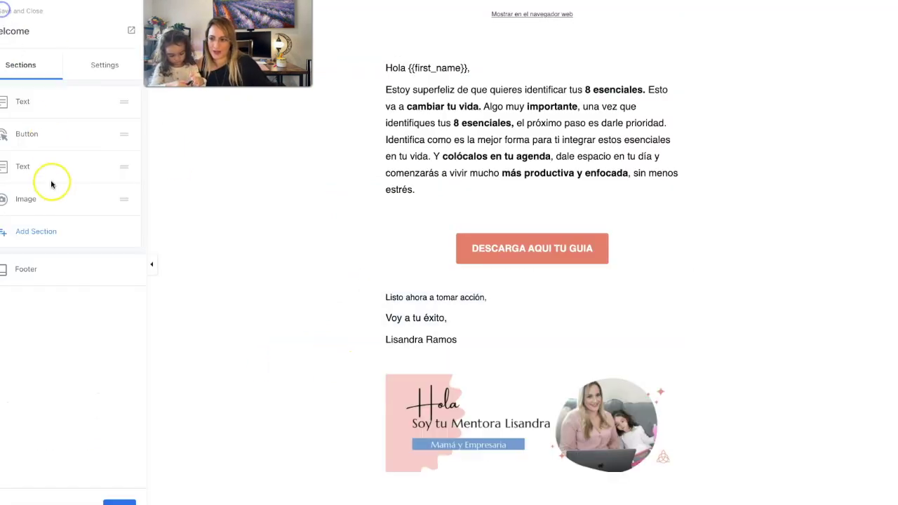
pyautogui.moveTo(28, 199); pyautogui.dragTo(32, 110)
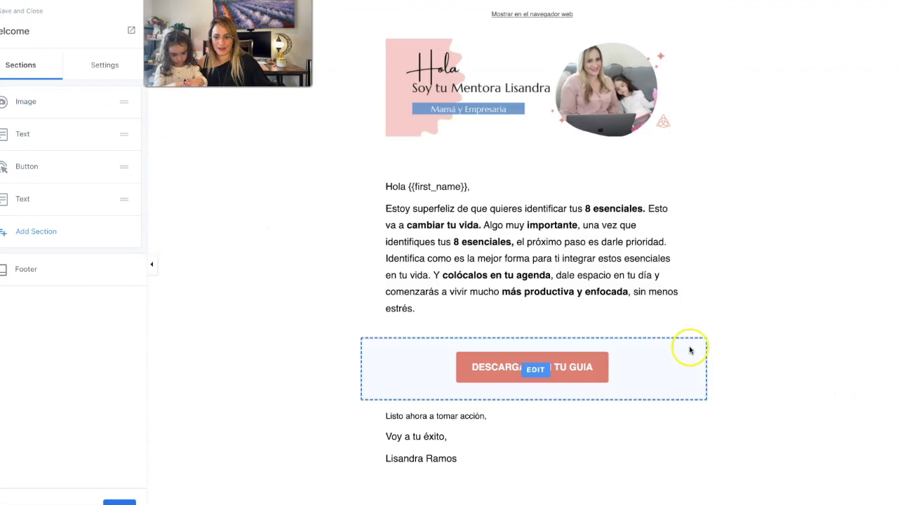
# - Align the "DESCARGA AQUI TU GUIA" button to the left, and save and close the email
pyautogui.scroll(-1, 637, 336)
pyautogui.click(491, 313)
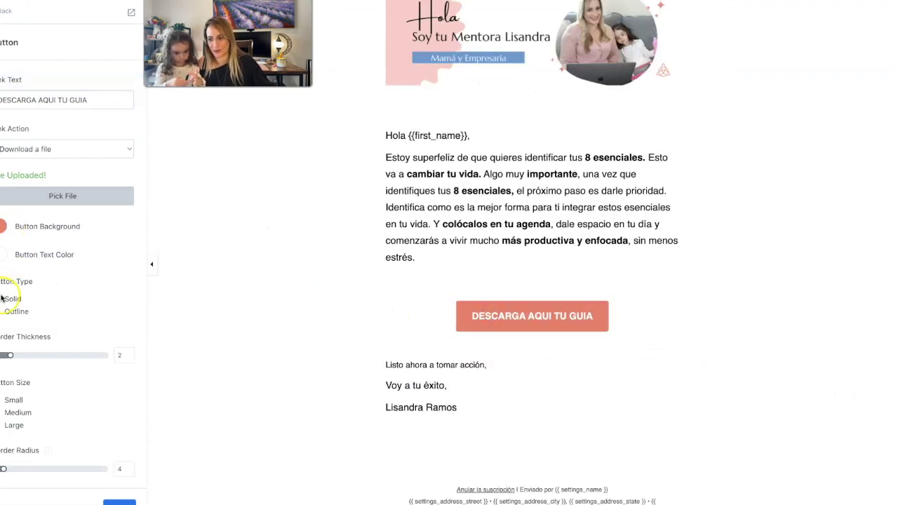
pyautogui.scroll(-3, 5, 344)
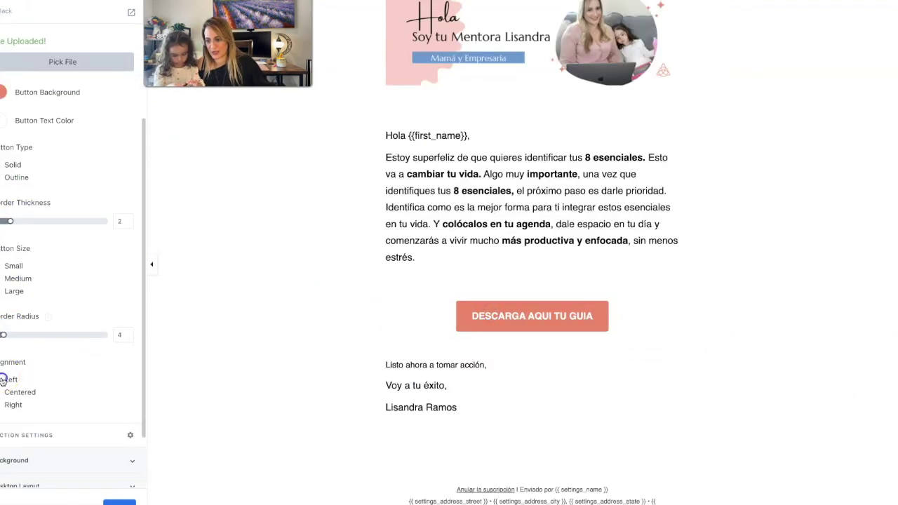
pyautogui.click(4, 379)
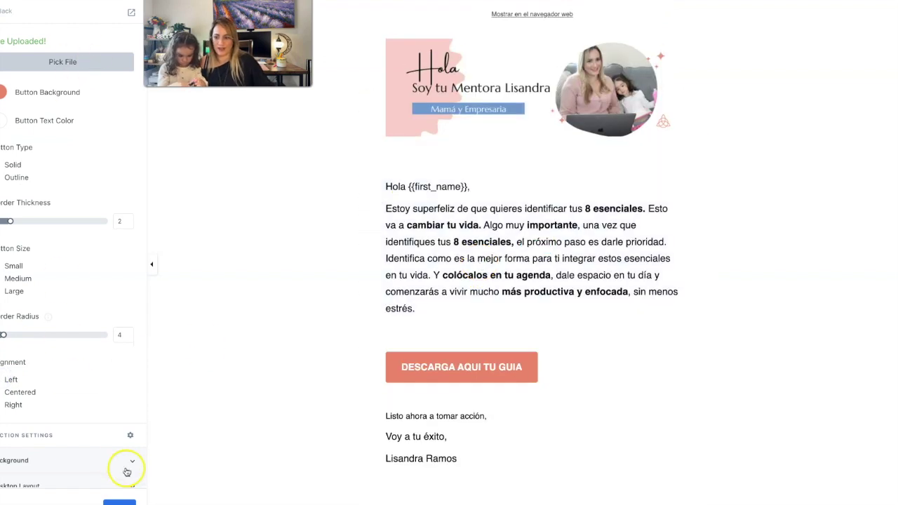
pyautogui.click(4, 12)
pyautogui.click(3, 13)
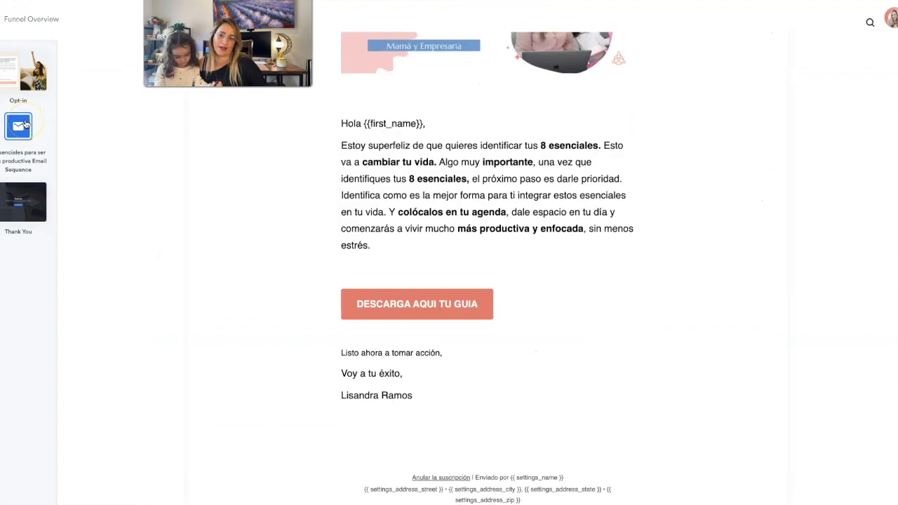
# - Examine the funnel's Thank You page template and compare it with the Opt-in page
pyautogui.click(31, 198)
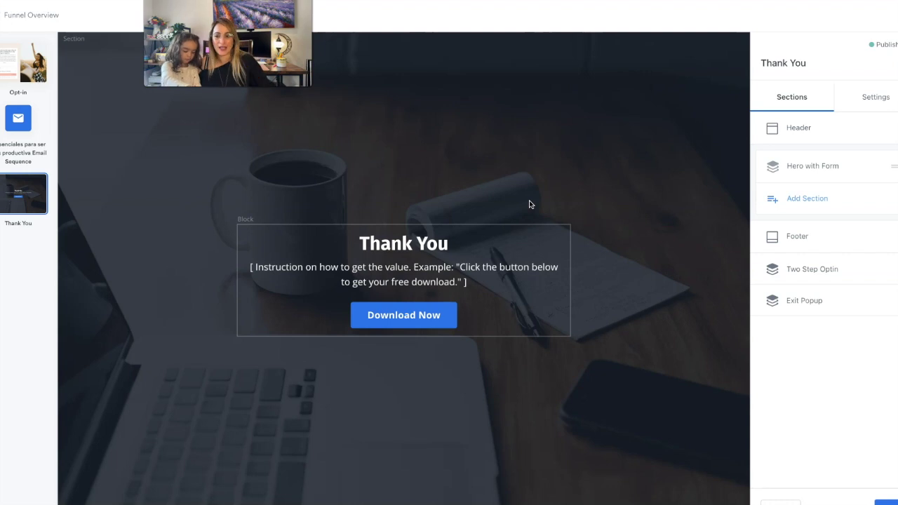
pyautogui.click(418, 183)
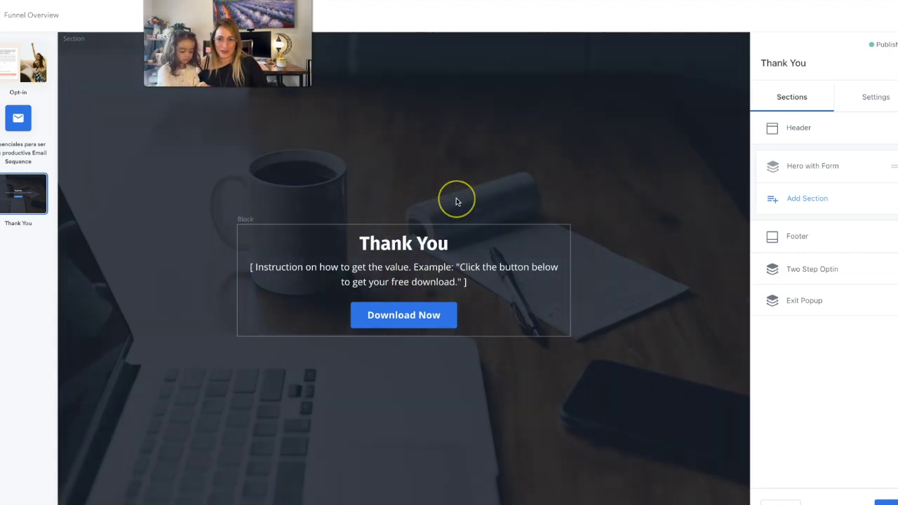
pyautogui.moveTo(456, 200); pyautogui.dragTo(481, 194)
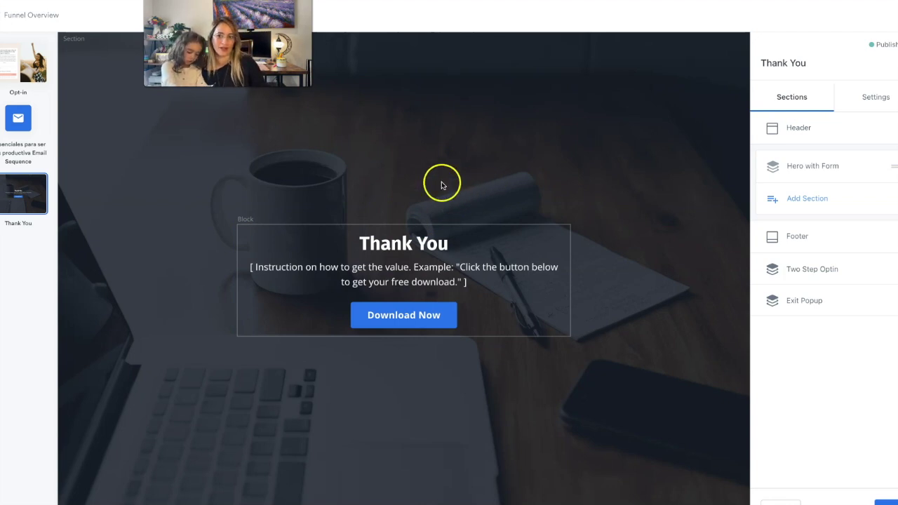
pyautogui.click(26, 73)
pyautogui.click(18, 117)
pyautogui.click(23, 201)
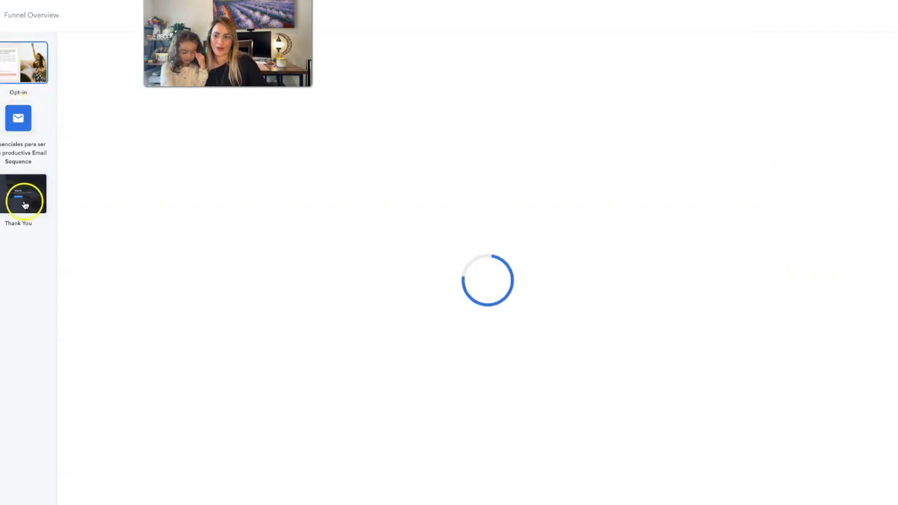
pyautogui.click(648, 164)
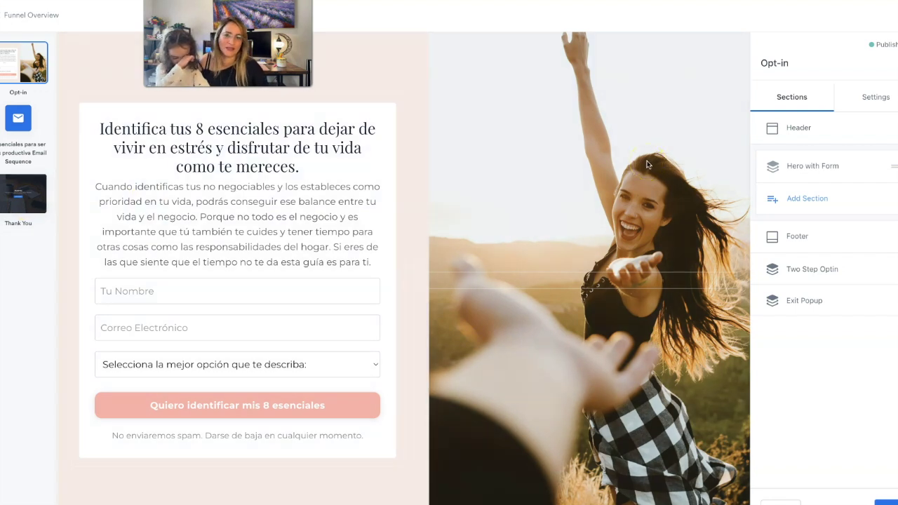